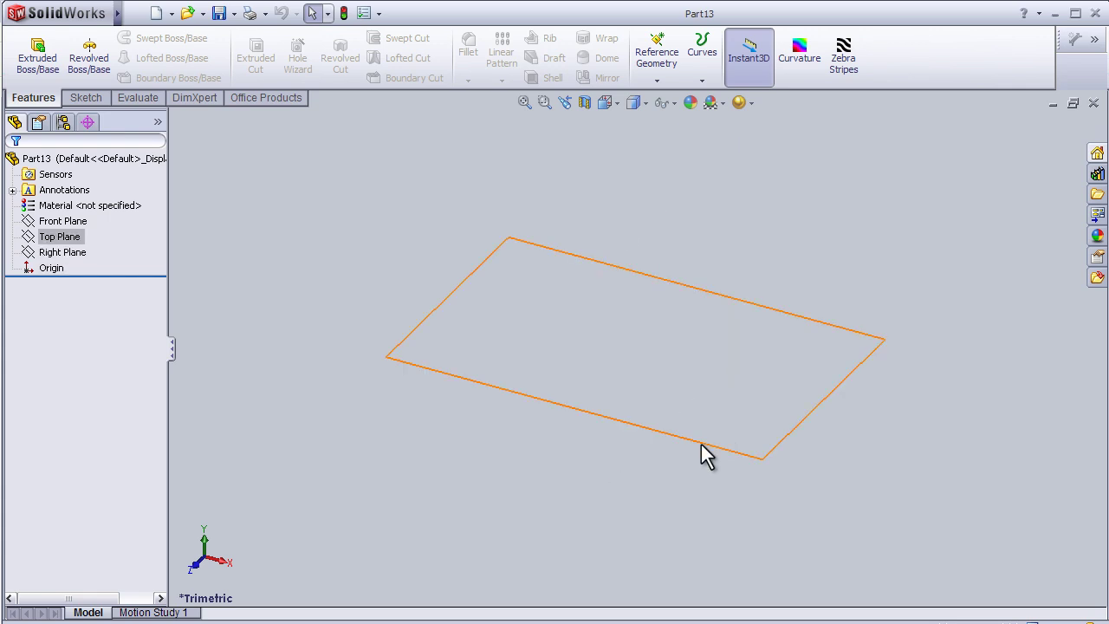
Select the Front Plane in the tree and begin Sketch1 on it
left_click(706, 457)
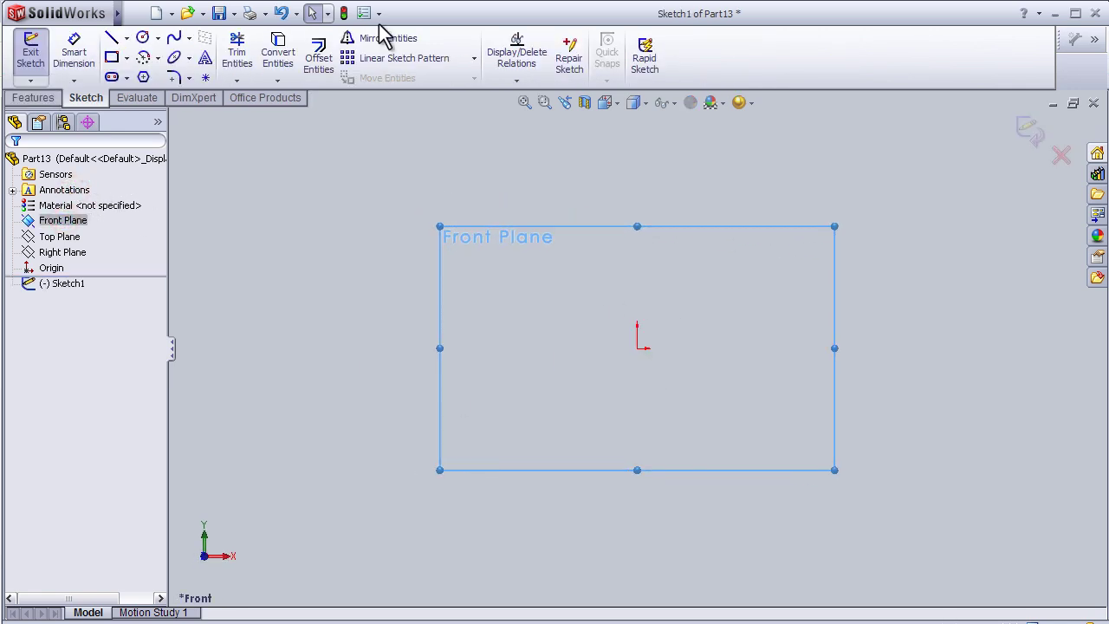
Draw a corner rectangle from upper-left down to the origin, after one cancelled attempt
left_click(111, 57)
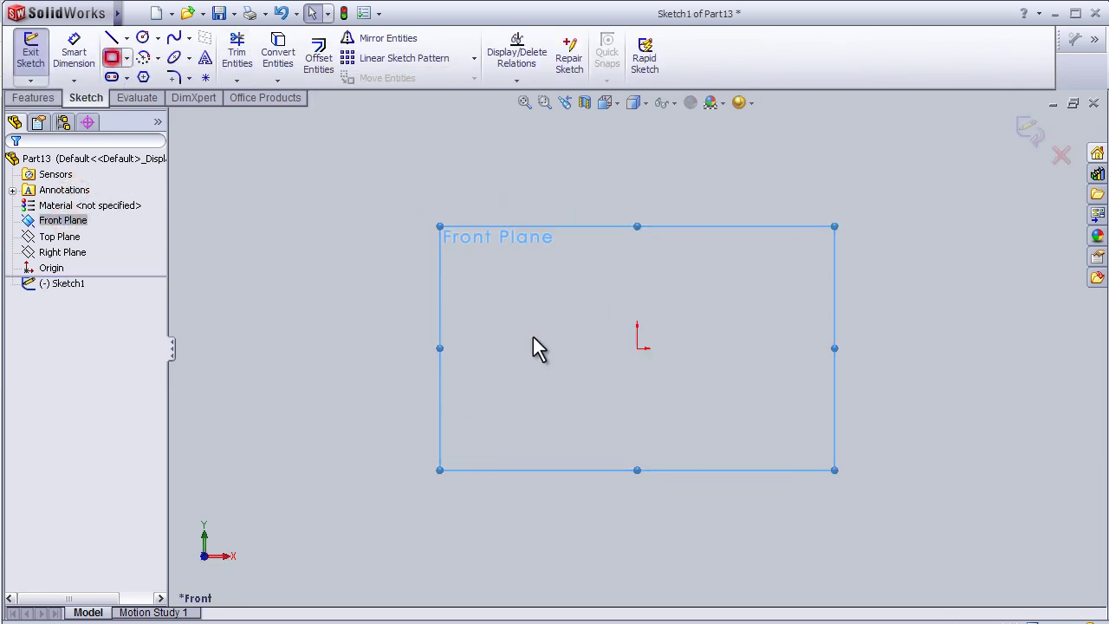
left_click(637, 348)
left_click(637, 266)
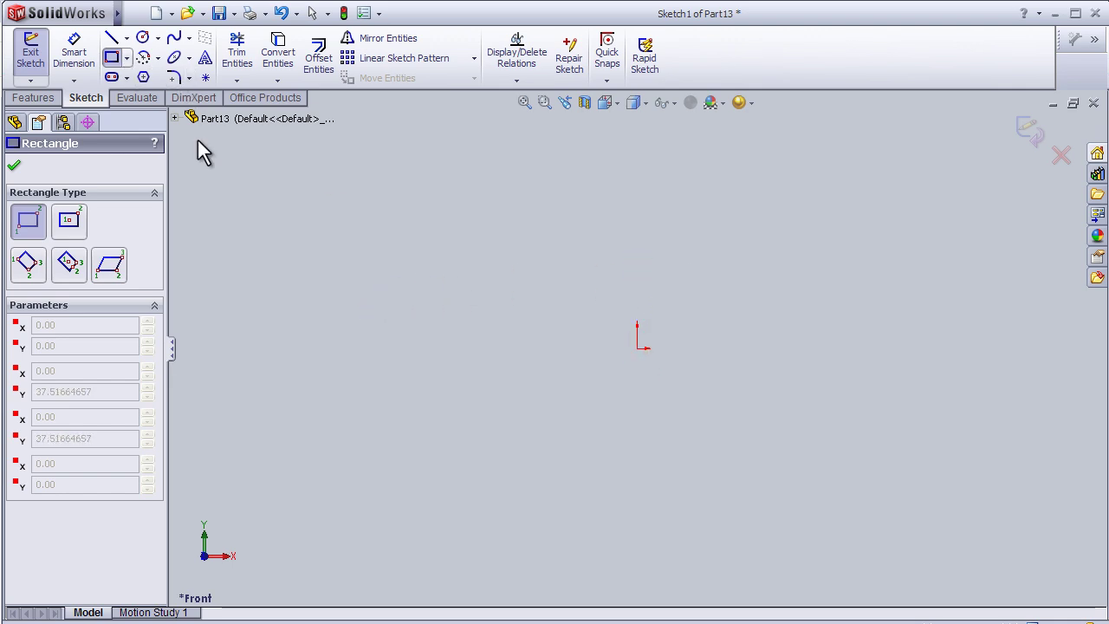
left_click(111, 57)
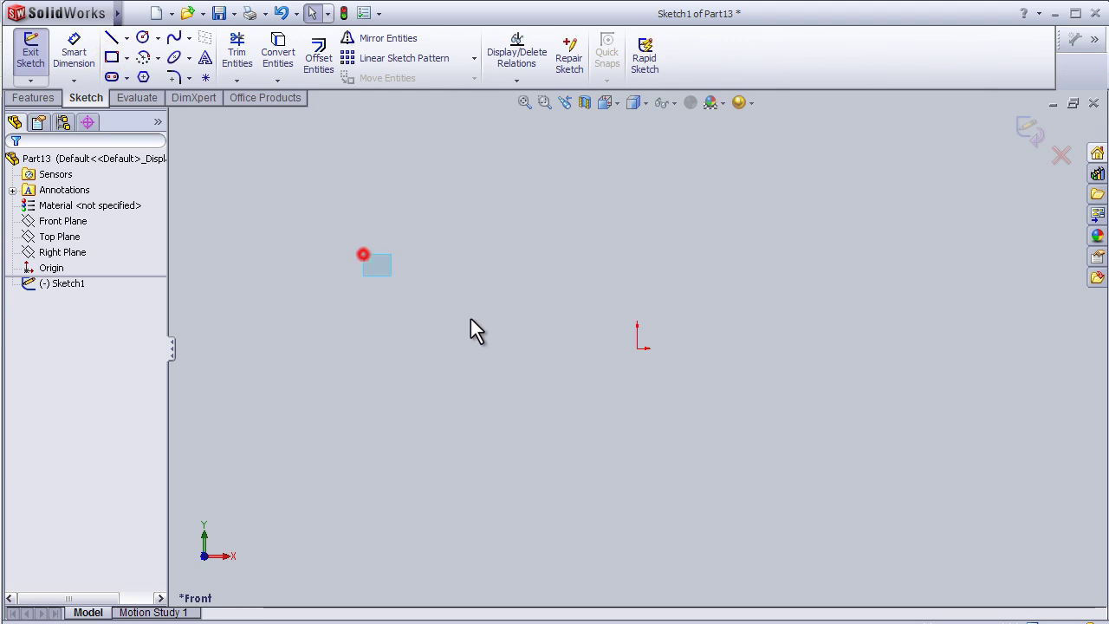
left_click_drag(470, 318, 633, 347)
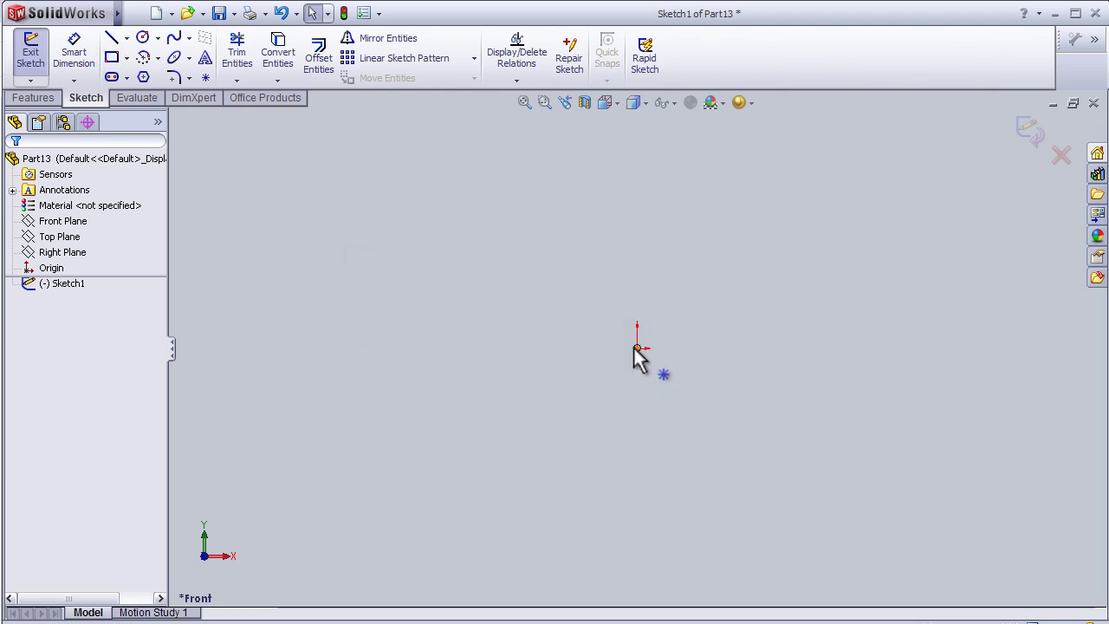
left_click(111, 57)
left_click(298, 228)
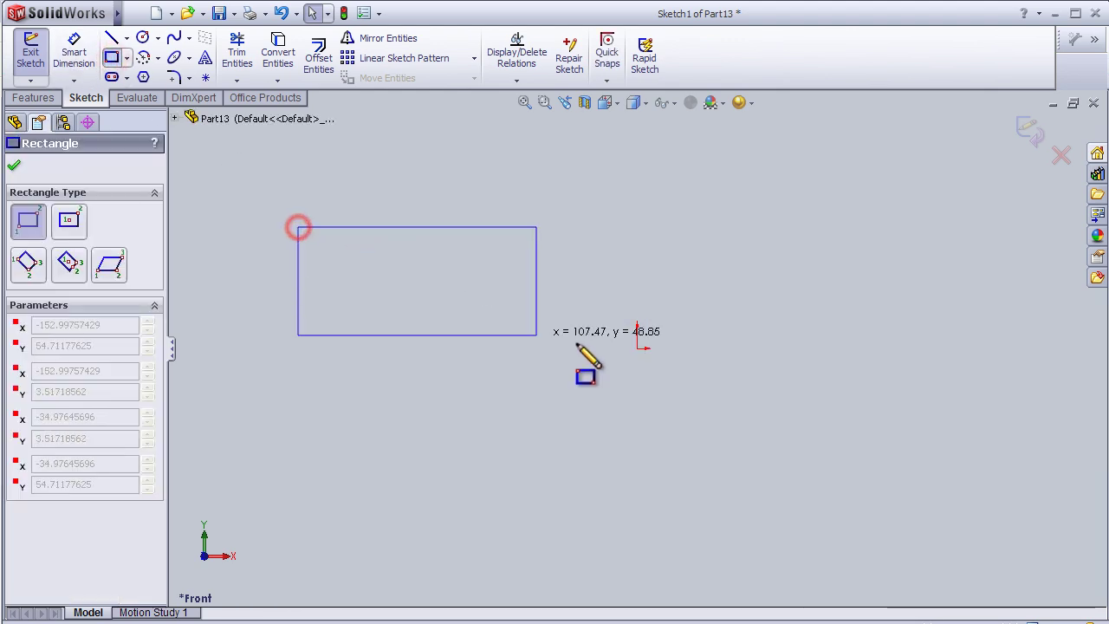
left_click(637, 347)
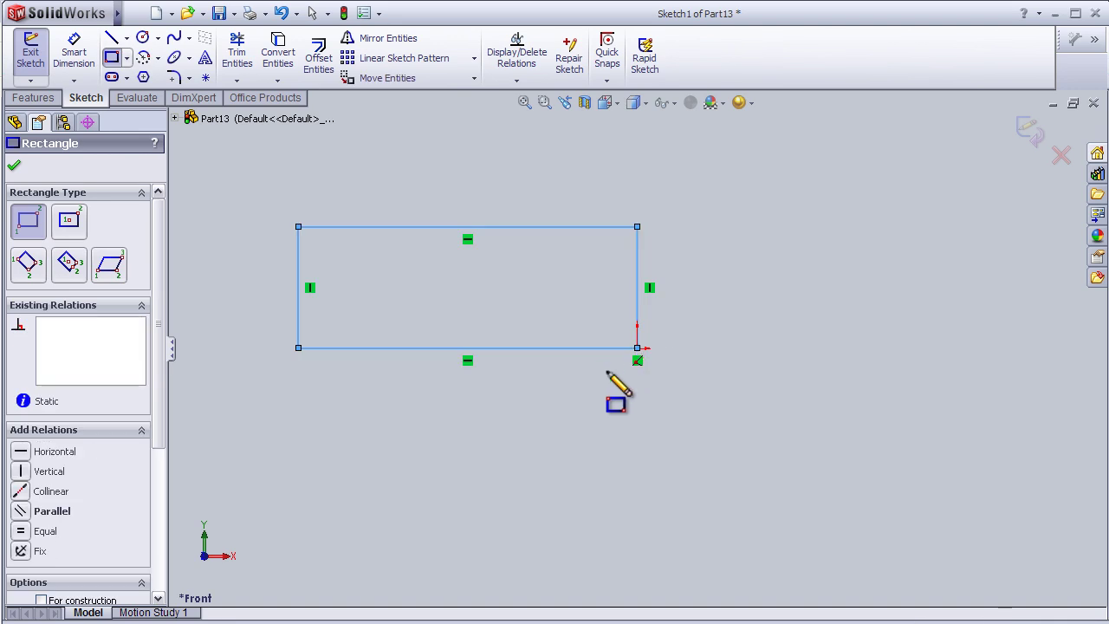
left_click(73, 54)
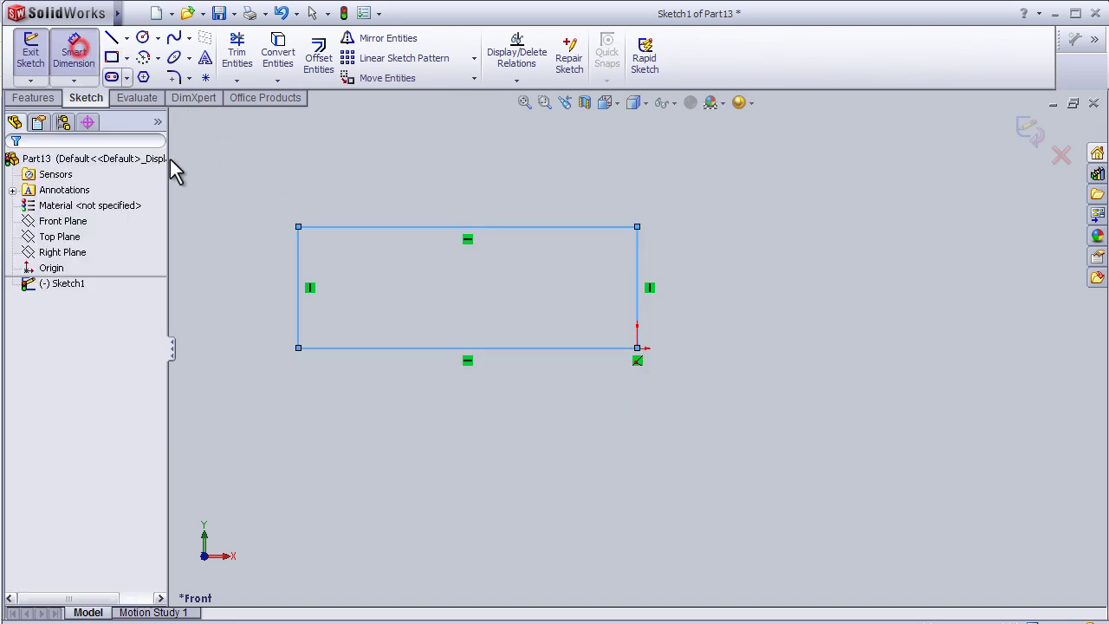
Dimension the rectangle's left edge to 50 and its top edge to 200
left_click(298, 263)
left_click(252, 271)
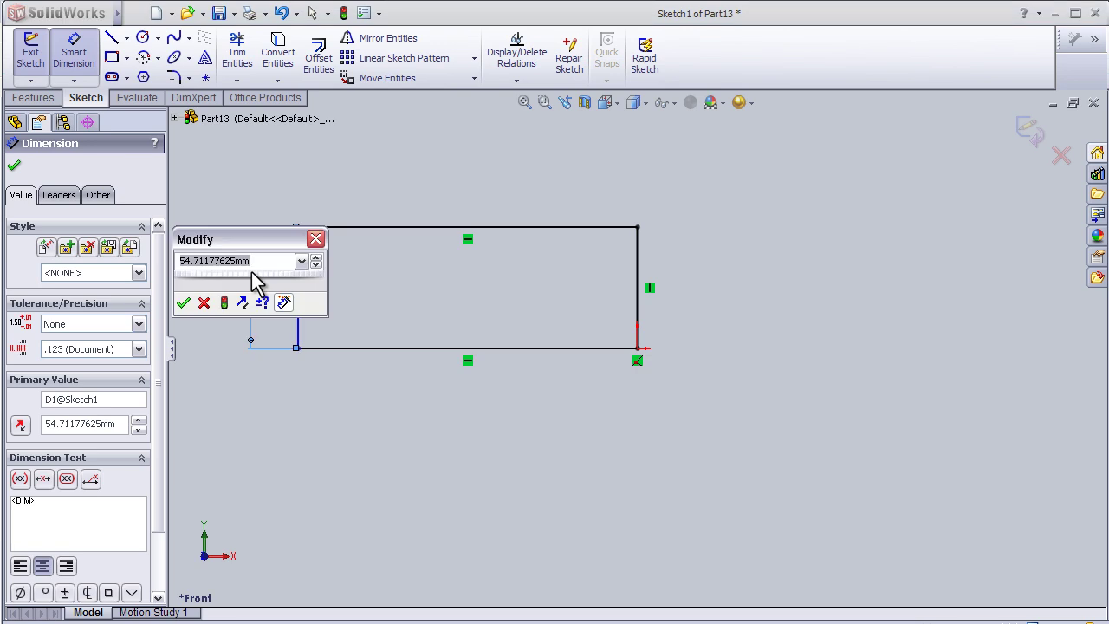
type("50")
key("Return")
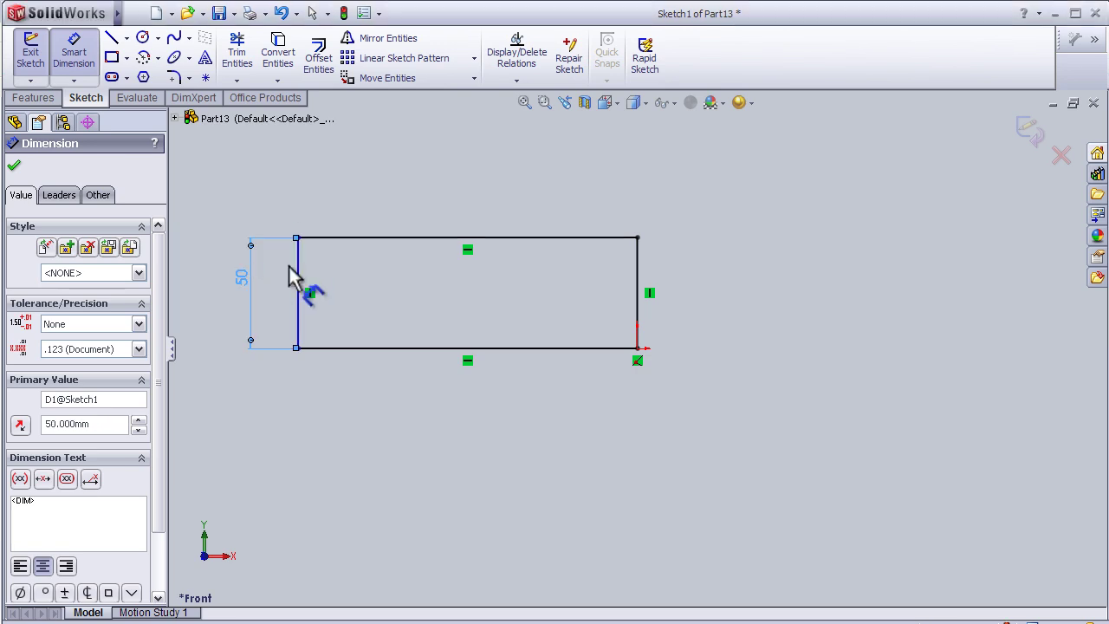
left_click(409, 240)
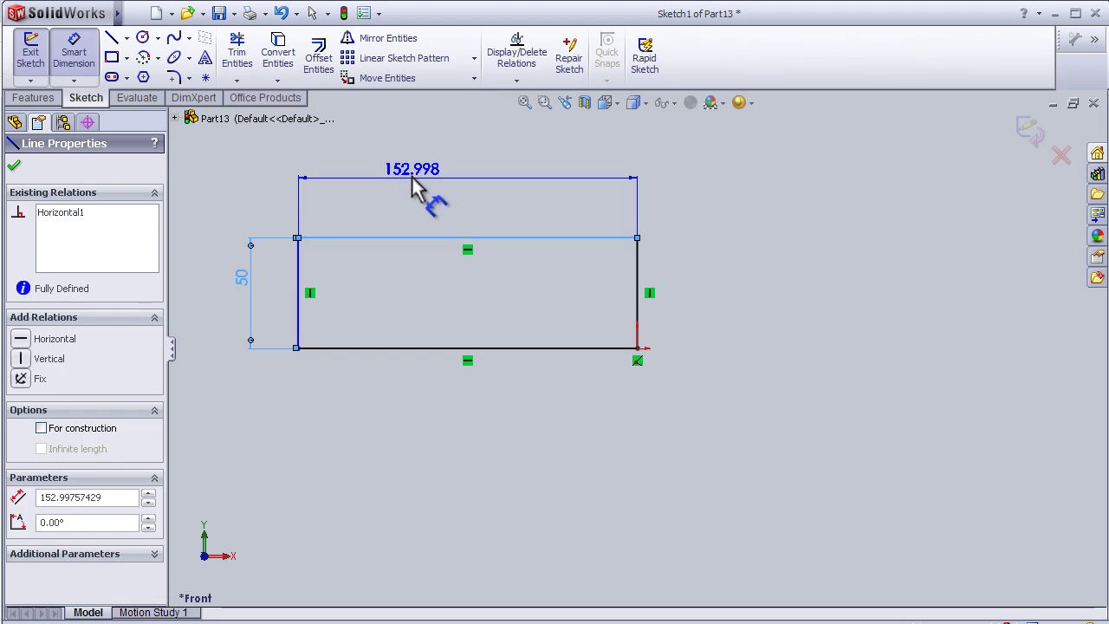
left_click(409, 182)
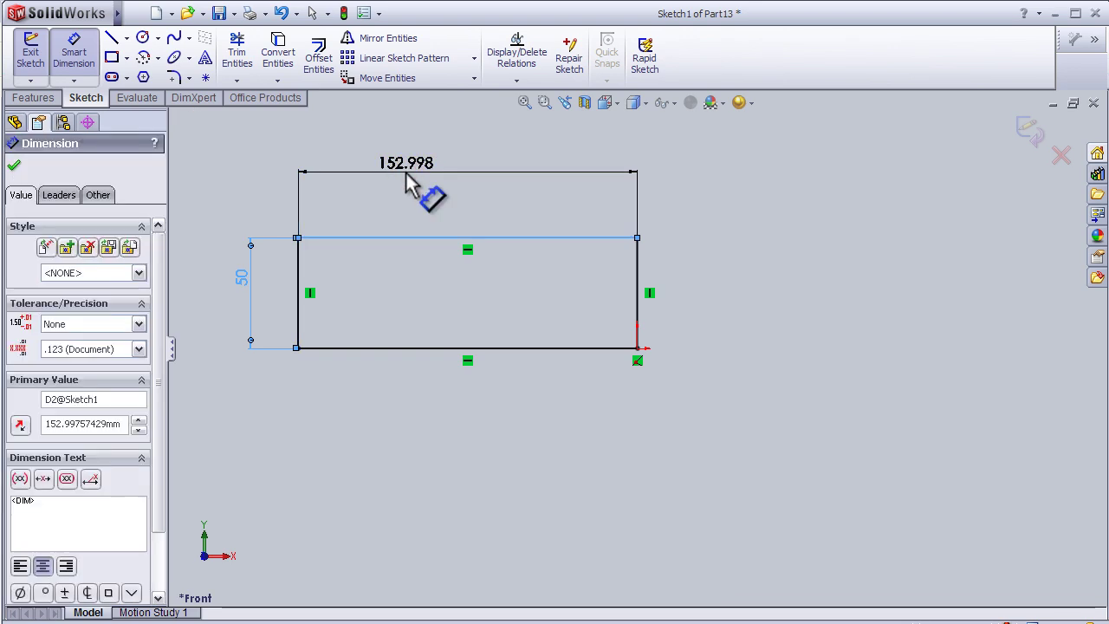
type("200.000mm")
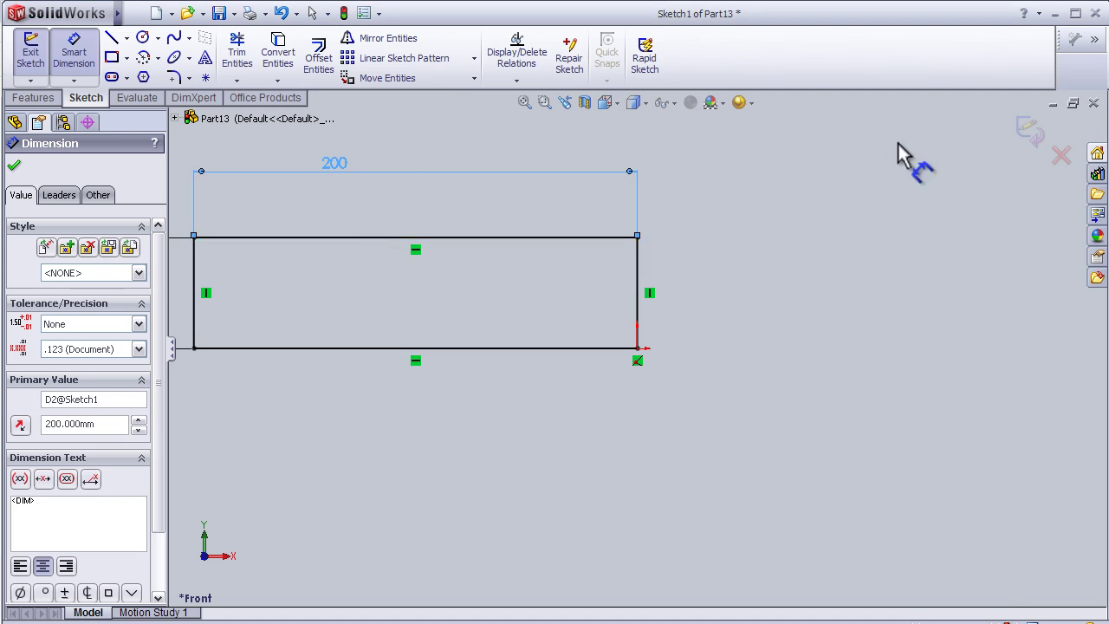
Exit Sketch1 and orbit and pan to view the rectangle in perspective
left_click(1029, 134)
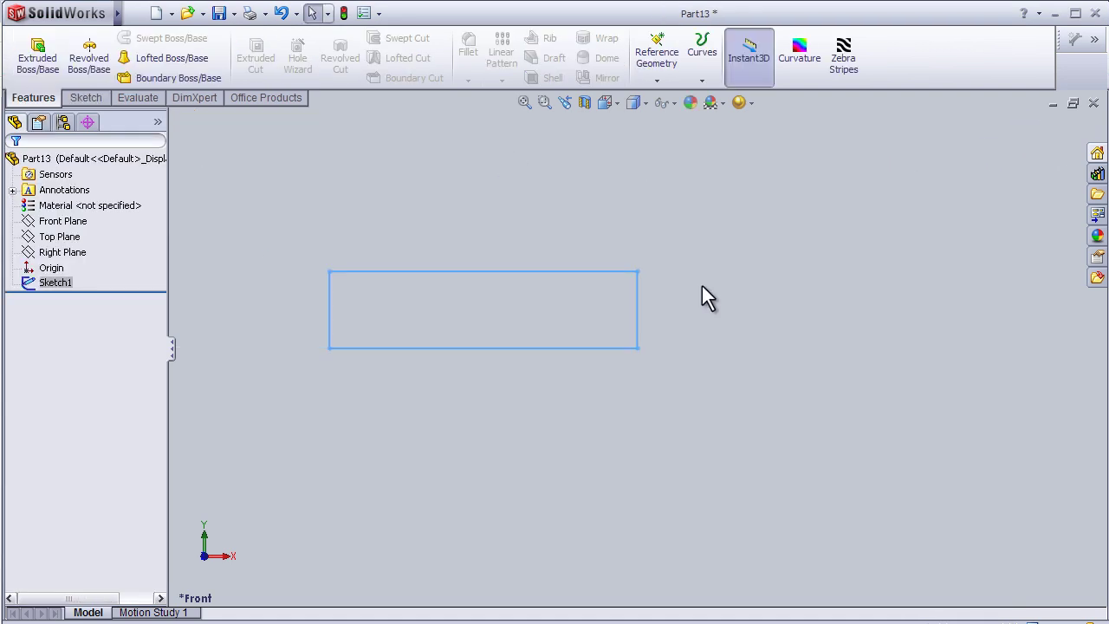
mouse_move(449, 232)
middle_mouse_down()
mouse_move(465, 277)
mouse_move(524, 242)
middle_mouse_up()
middle_click_drag(497, 189, 553, 246, "ctrl")
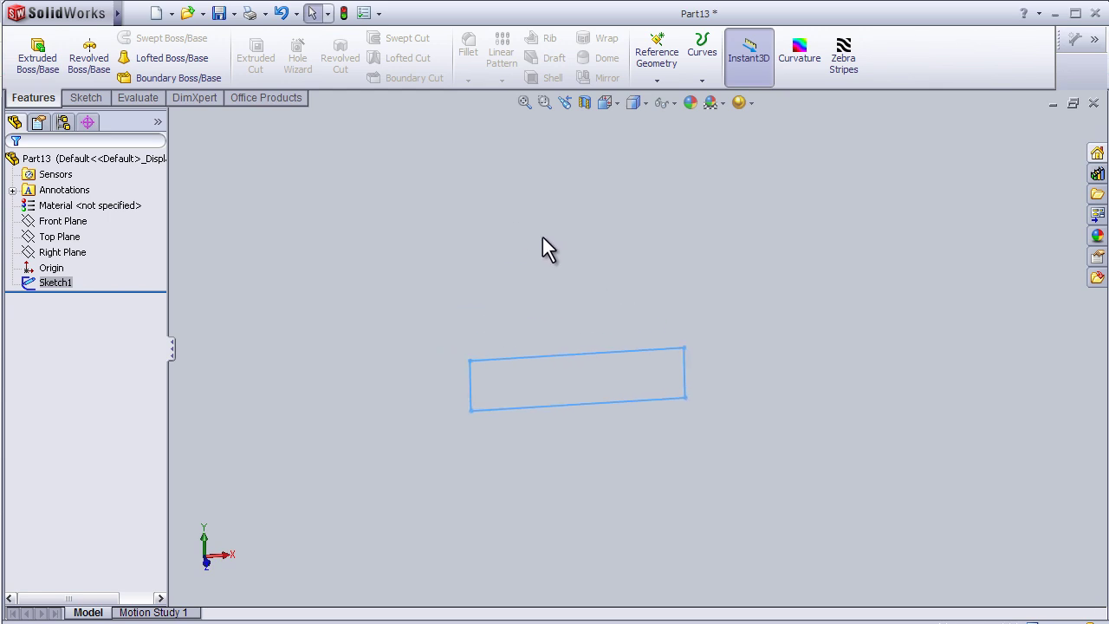
Revolve the rectangle 360° about its right edge, creating Revolve1 as a solid disc
left_click(90, 73)
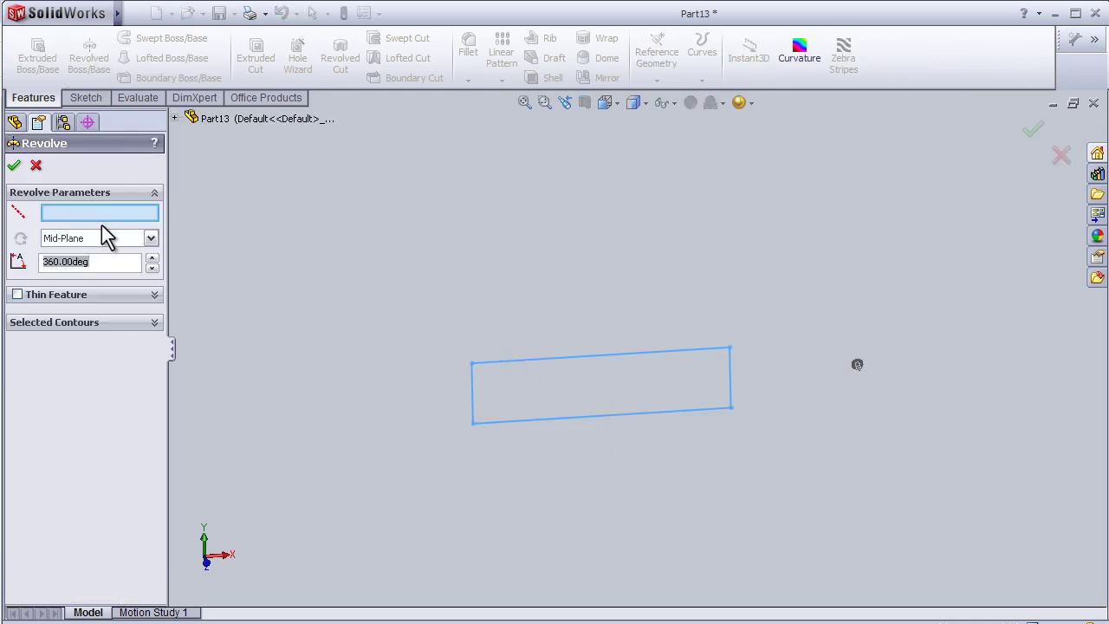
mouse_move(612, 501)
middle_mouse_down()
mouse_move(642, 509)
mouse_move(620, 463)
middle_mouse_up()
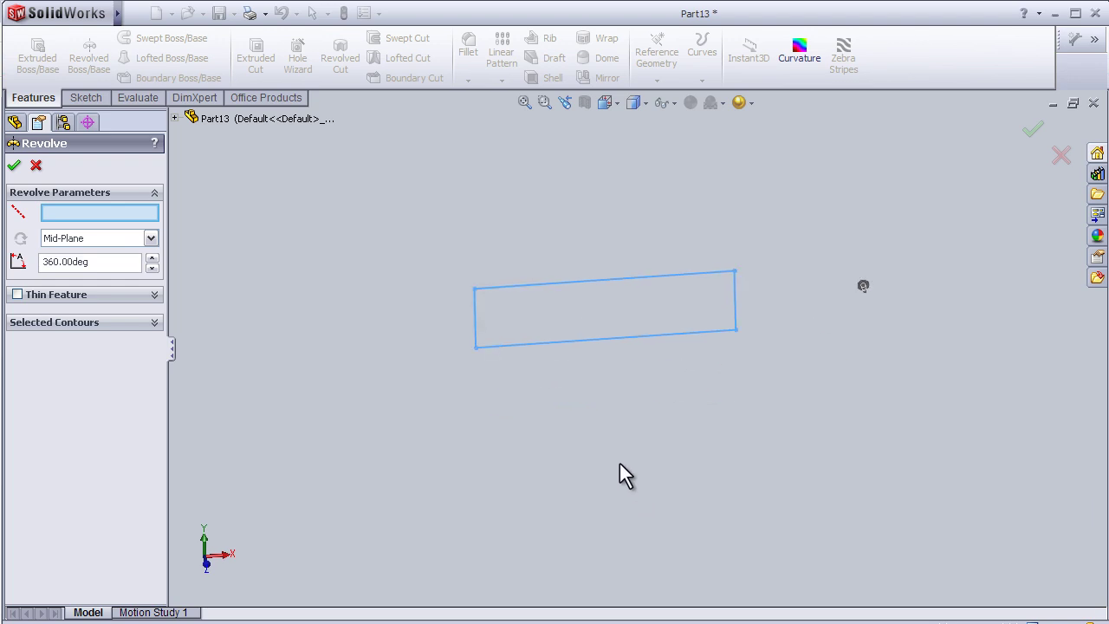
scroll(620, 462, "down", 2)
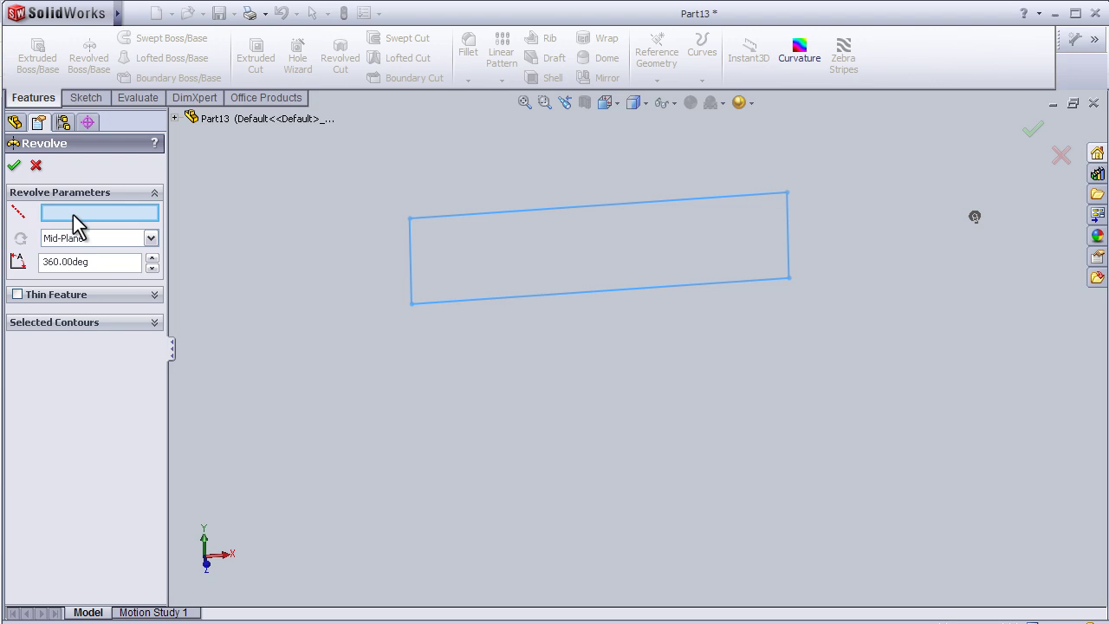
left_click(787, 227)
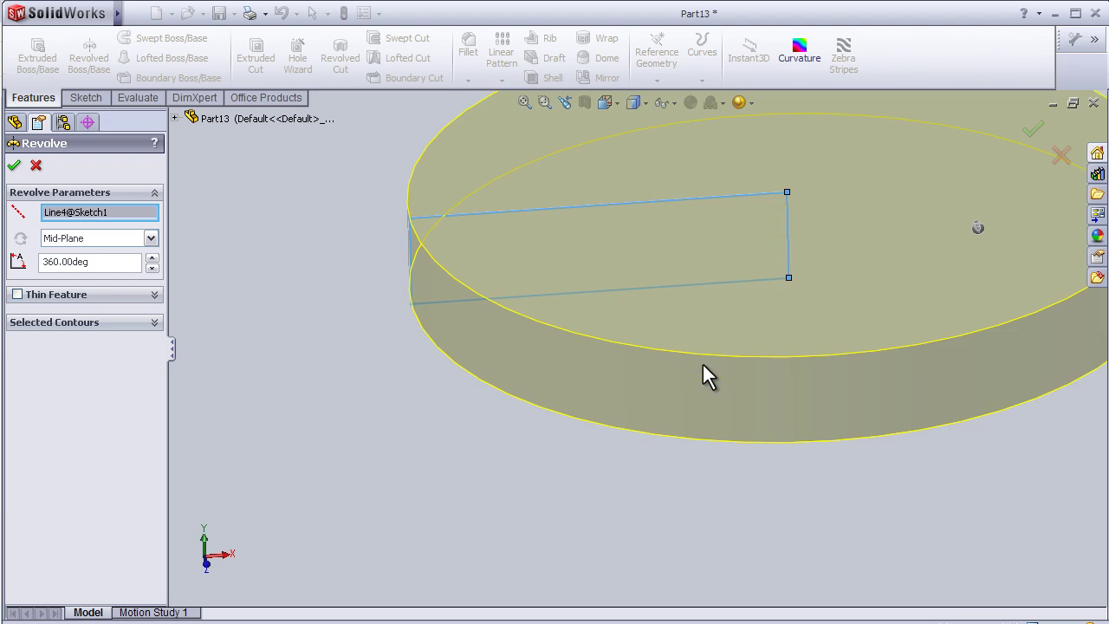
mouse_move(560, 258)
middle_mouse_down()
mouse_move(461, 269)
mouse_move(510, 274)
middle_mouse_up()
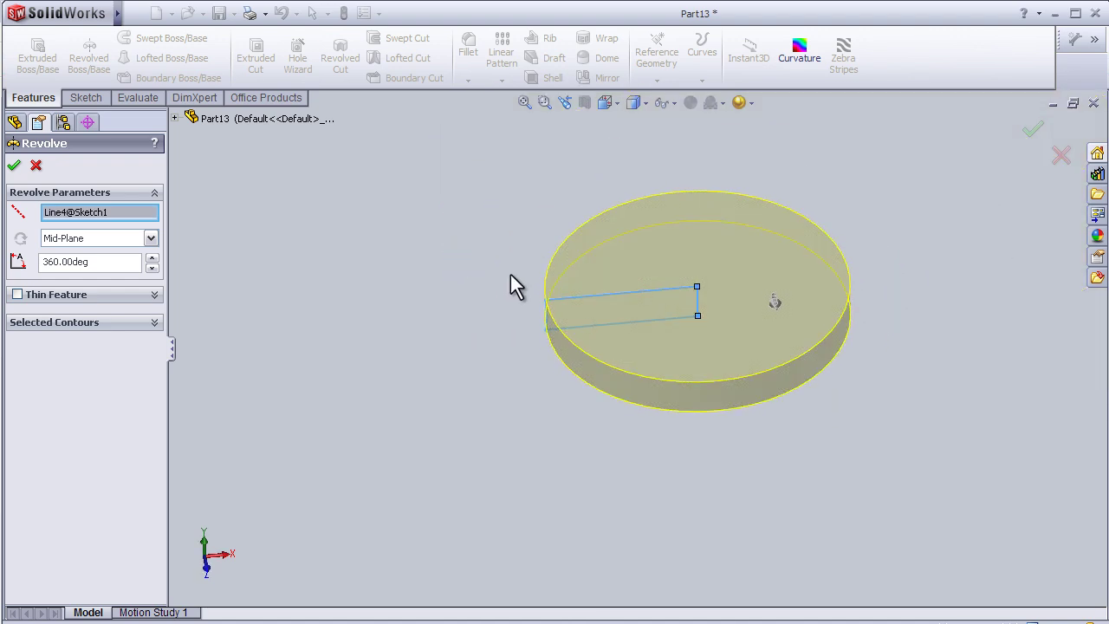
left_click(1032, 130)
mouse_move(888, 353)
middle_mouse_down()
mouse_move(782, 354)
mouse_move(800, 408)
mouse_move(846, 423)
mouse_move(720, 367)
mouse_move(651, 424)
mouse_move(658, 389)
mouse_move(742, 279)
mouse_move(824, 223)
mouse_move(820, 248)
middle_mouse_up()
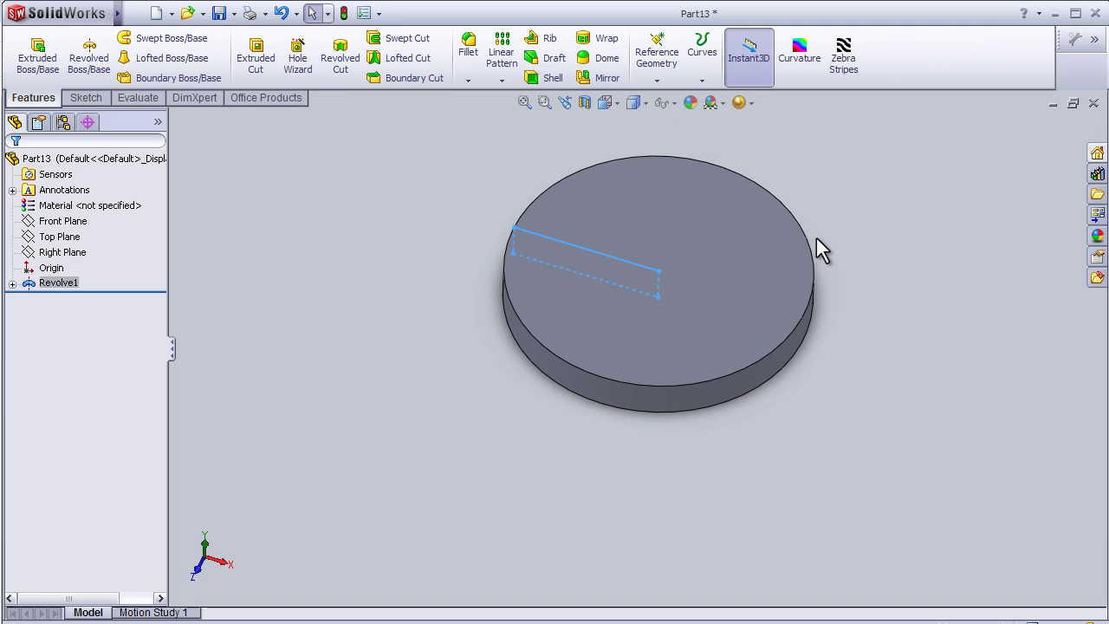
Orbit back toward top-down, expand Revolve1 and select its Sketch1
middle_click_drag(626, 386, 657, 318)
scroll(668, 331, "up", 2)
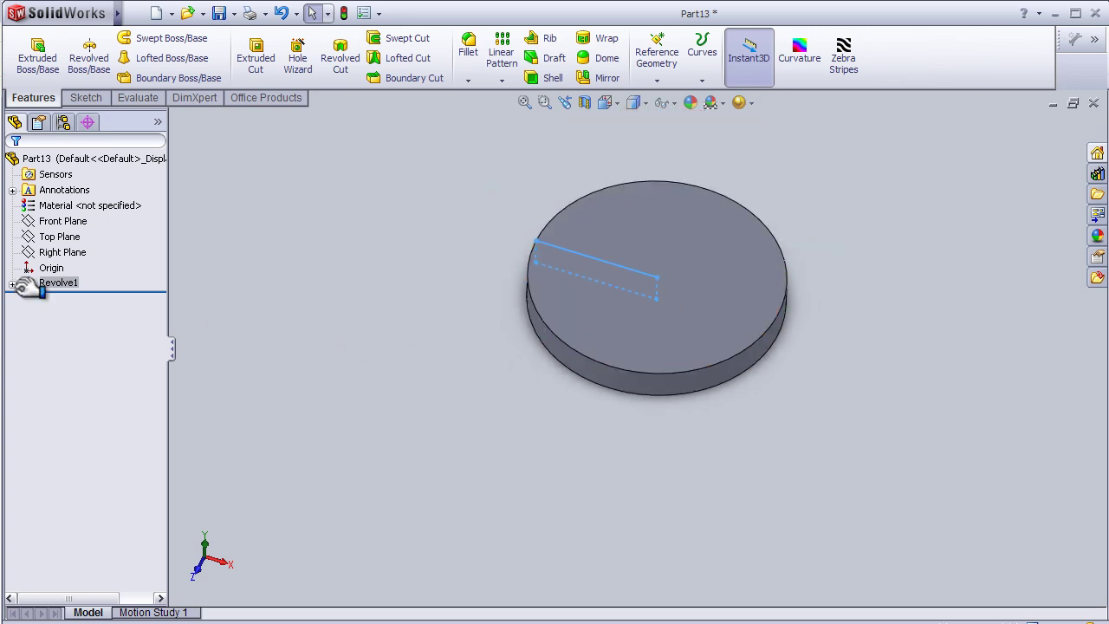
left_click(12, 283)
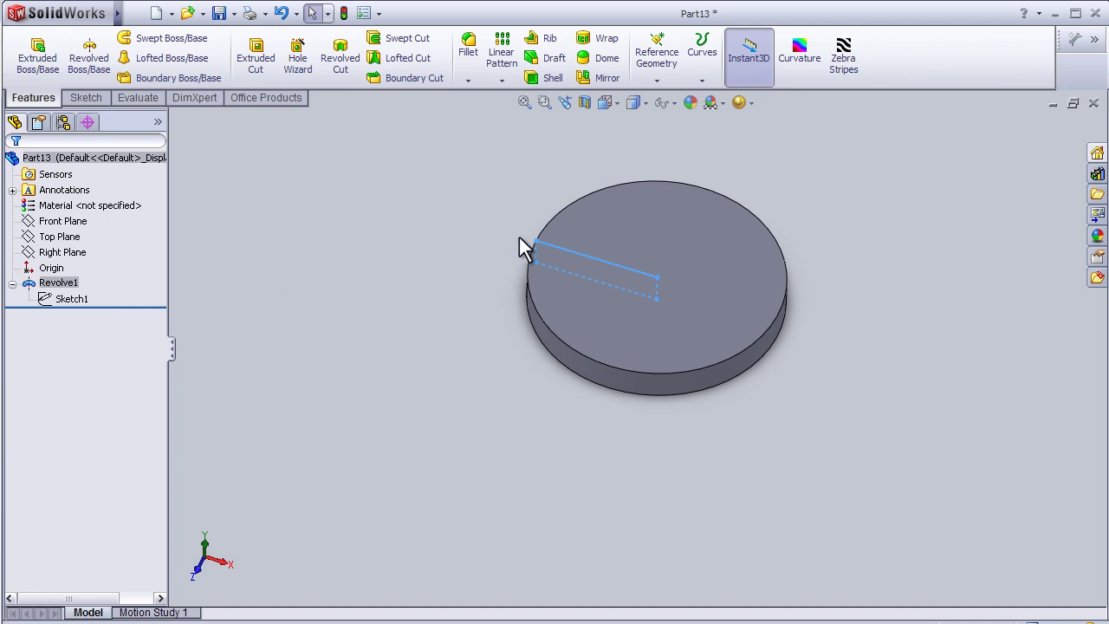
left_click(71, 299)
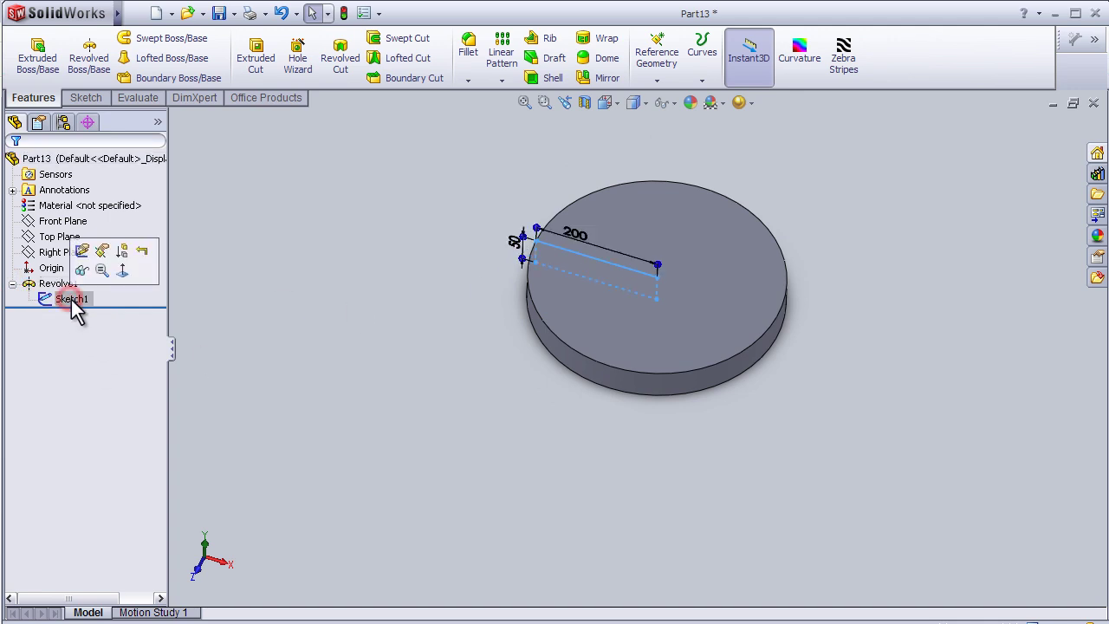
Edit Sketch1 in a Normal To view and select the Centerline tool
left_click(84, 253)
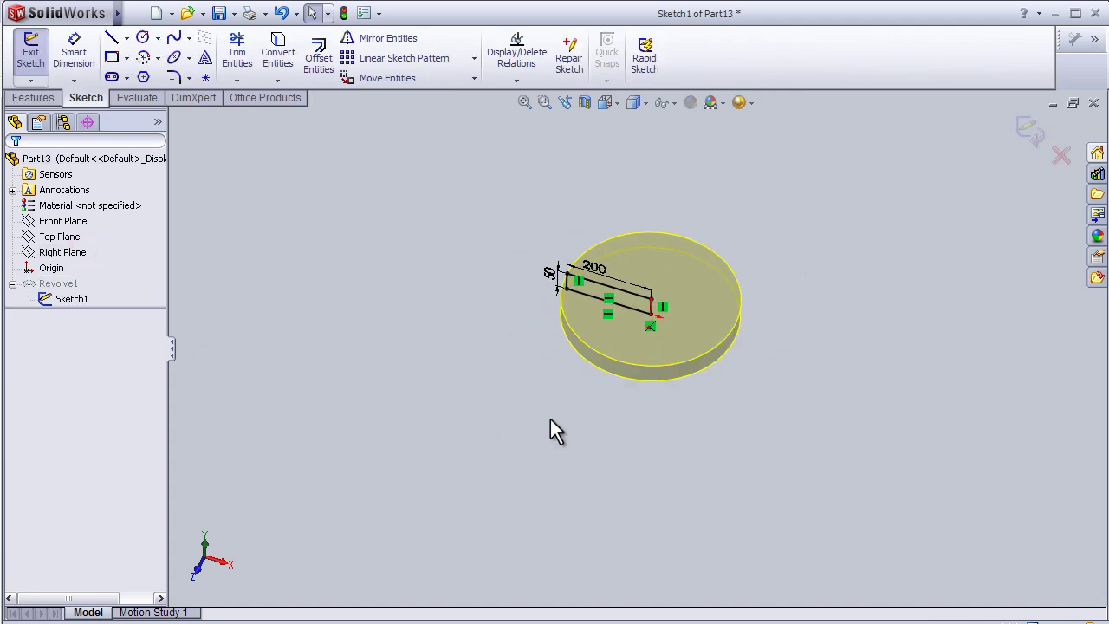
scroll(681, 341, "down", 1)
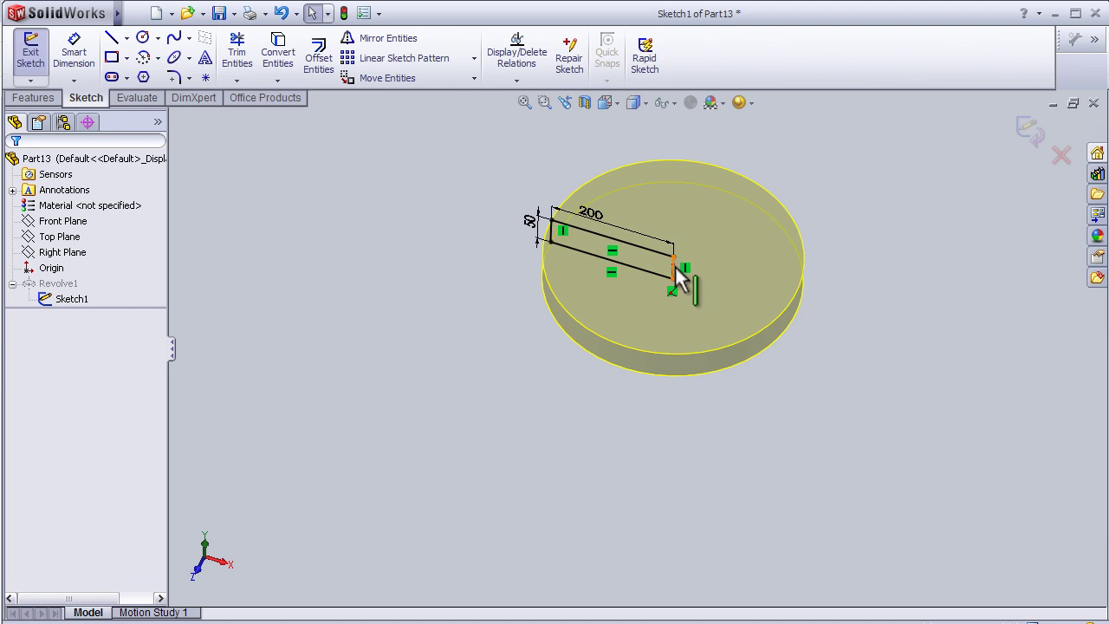
key("space")
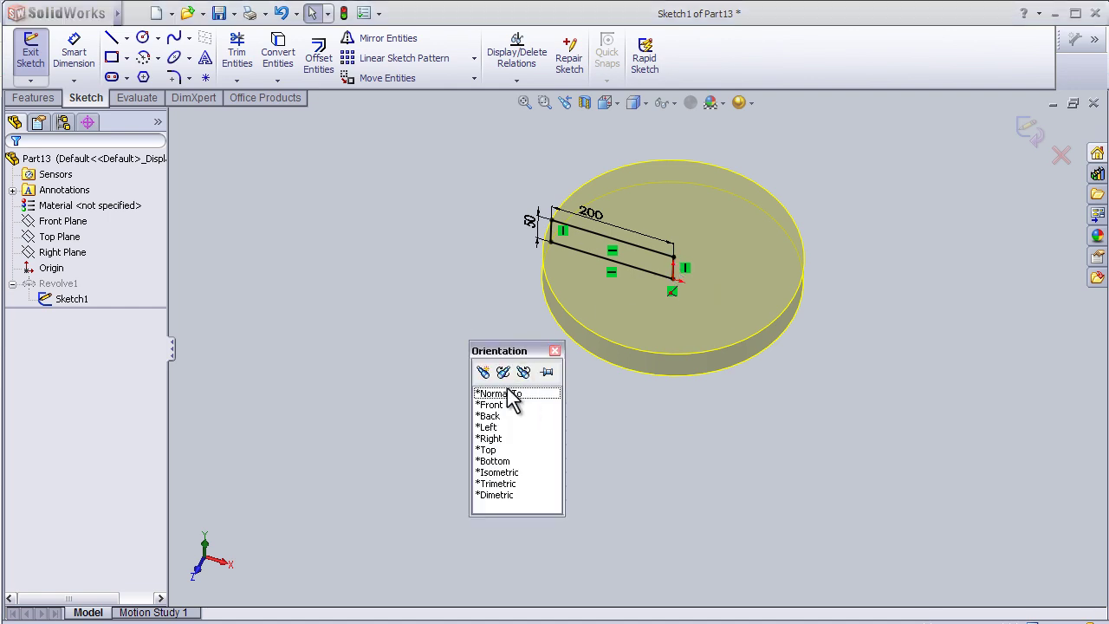
left_click(514, 395)
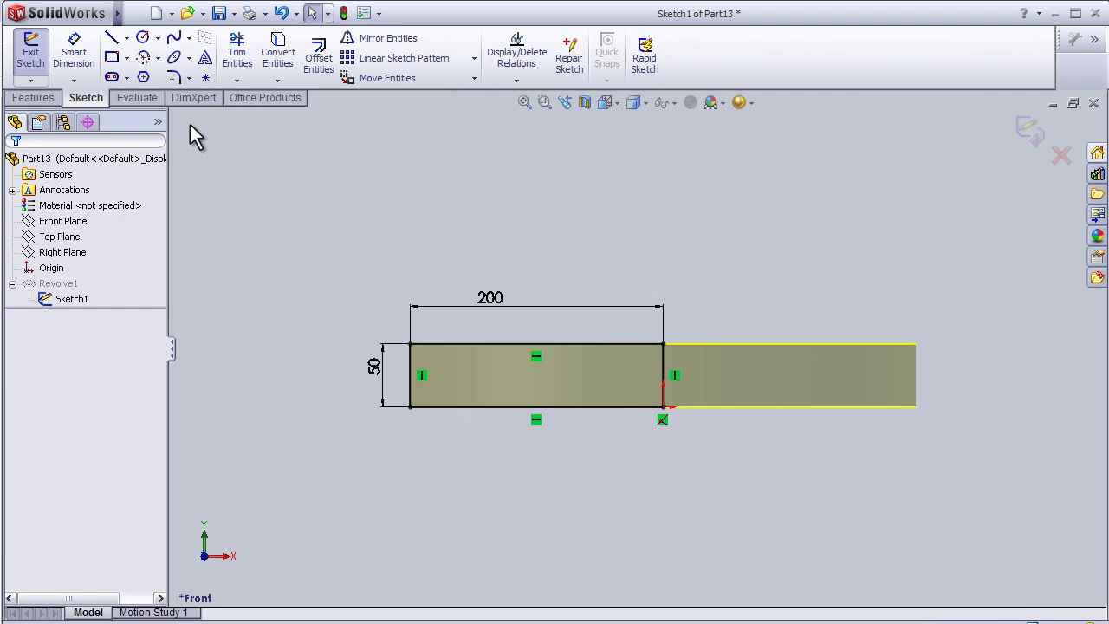
left_click(126, 38)
left_click(136, 73)
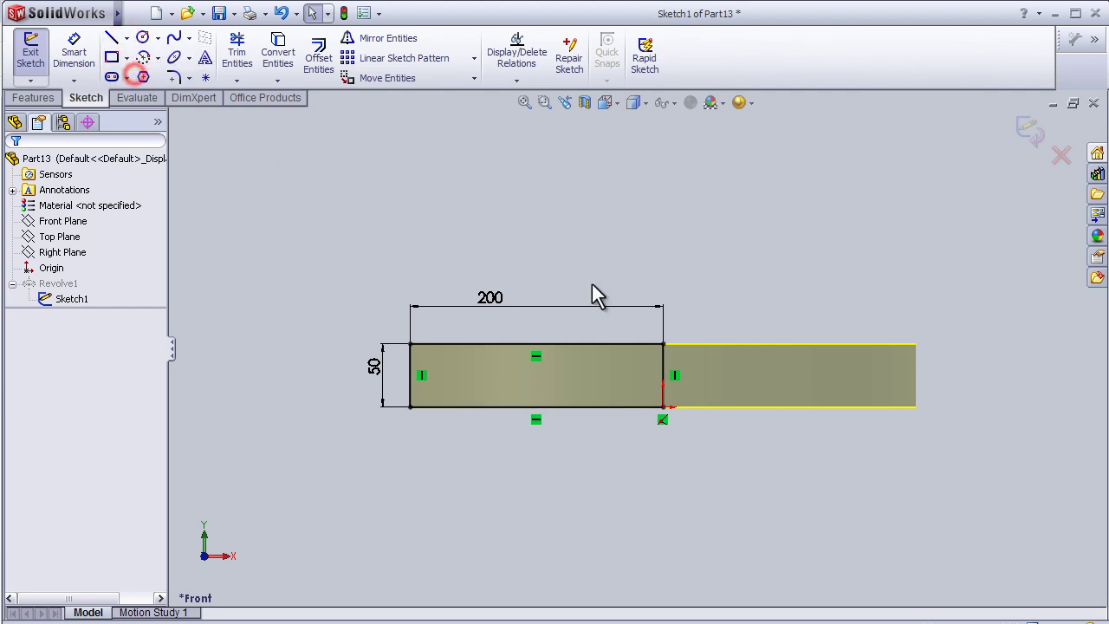
Draw a vertical centerline right of the rectangle, dimensioned 250 from its right edge
left_click(957, 196)
left_click(957, 559)
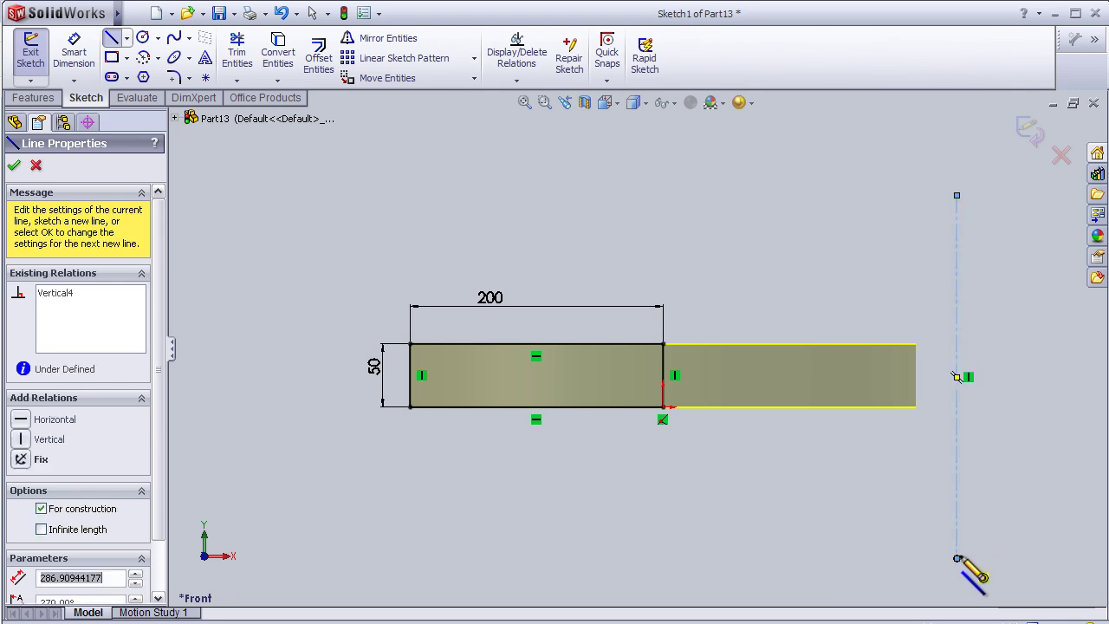
left_click(73, 54)
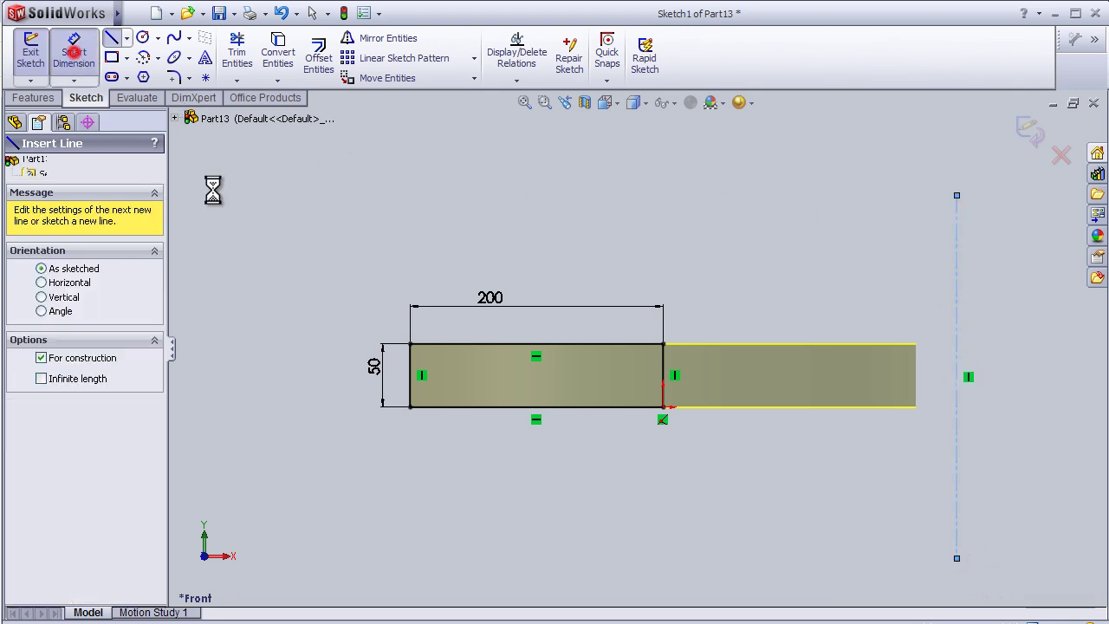
left_click(676, 368)
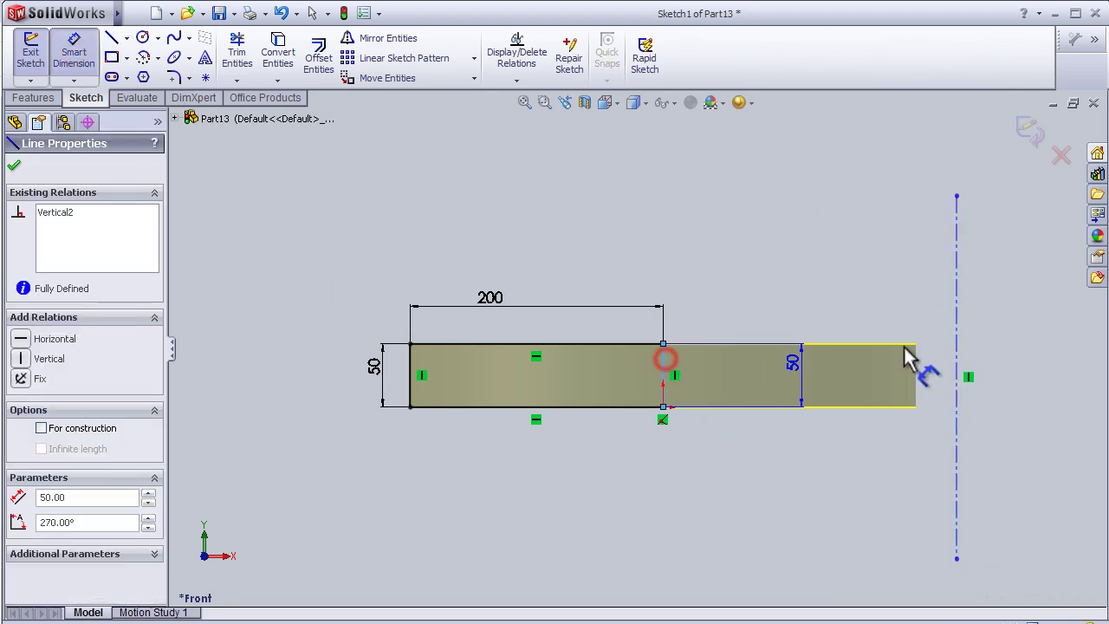
left_click(957, 339)
left_click(833, 172)
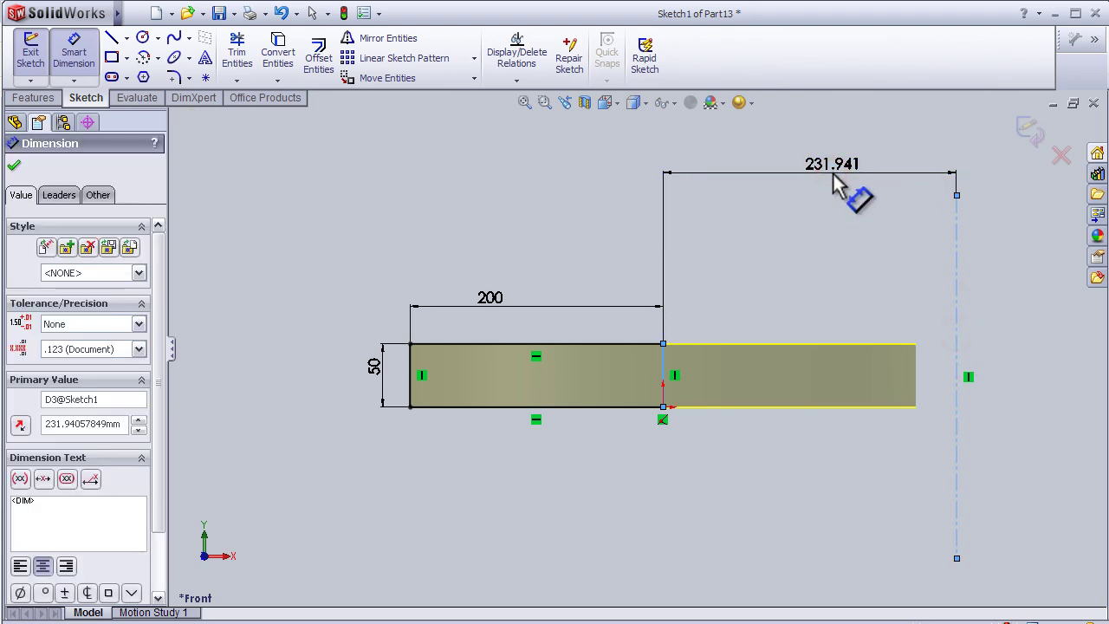
type("25")
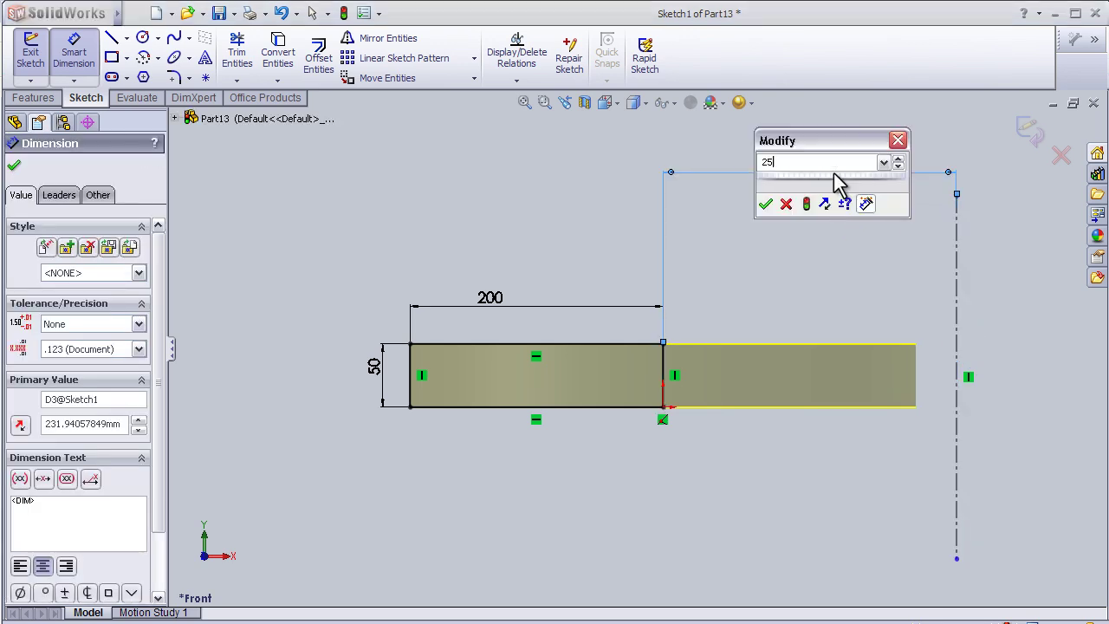
type("0")
key("Return")
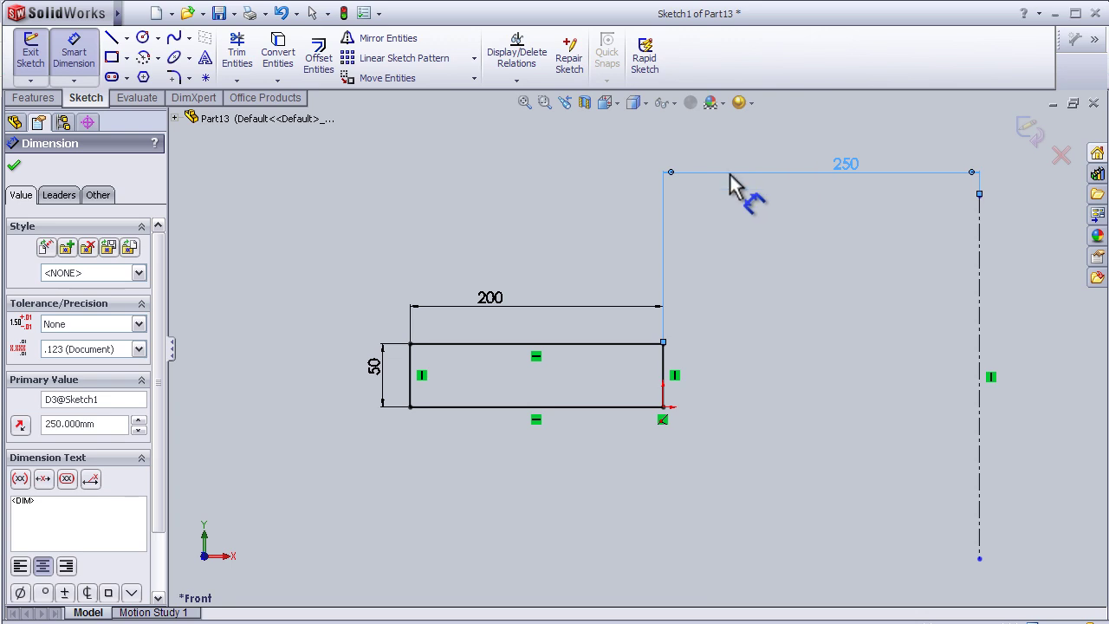
Close the dimension and exit the edited Sketch1
left_click(14, 168)
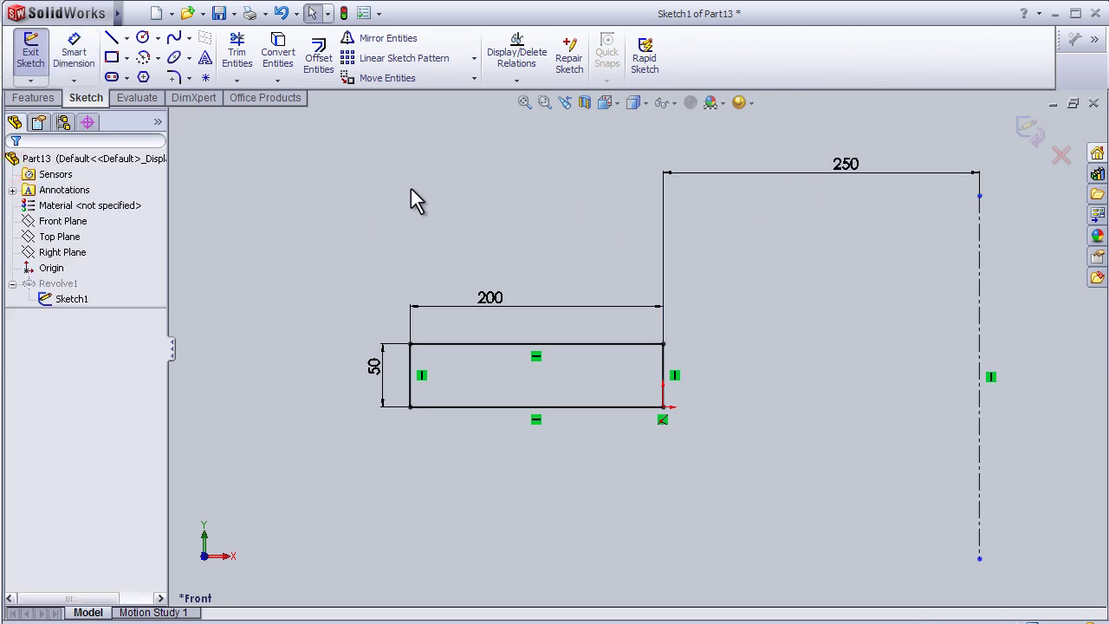
mouse_move(413, 199)
middle_mouse_down()
mouse_move(408, 245)
mouse_move(464, 308)
middle_mouse_up()
left_click(1029, 130)
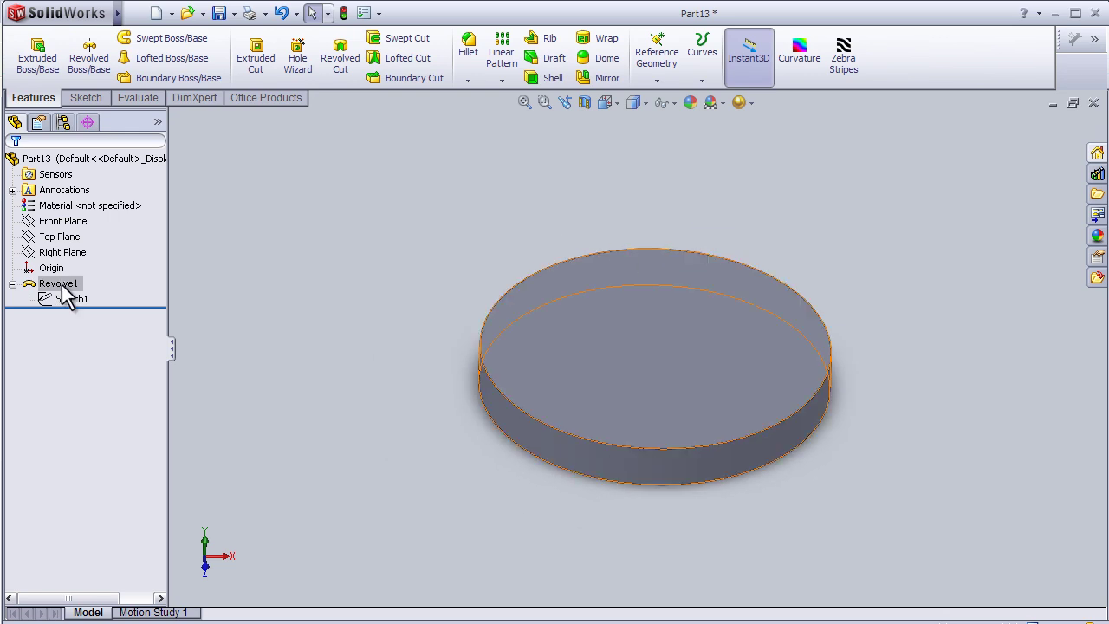
Change Revolve1's axis to the centerline, turning the disc into a flat ring
left_click(52, 285)
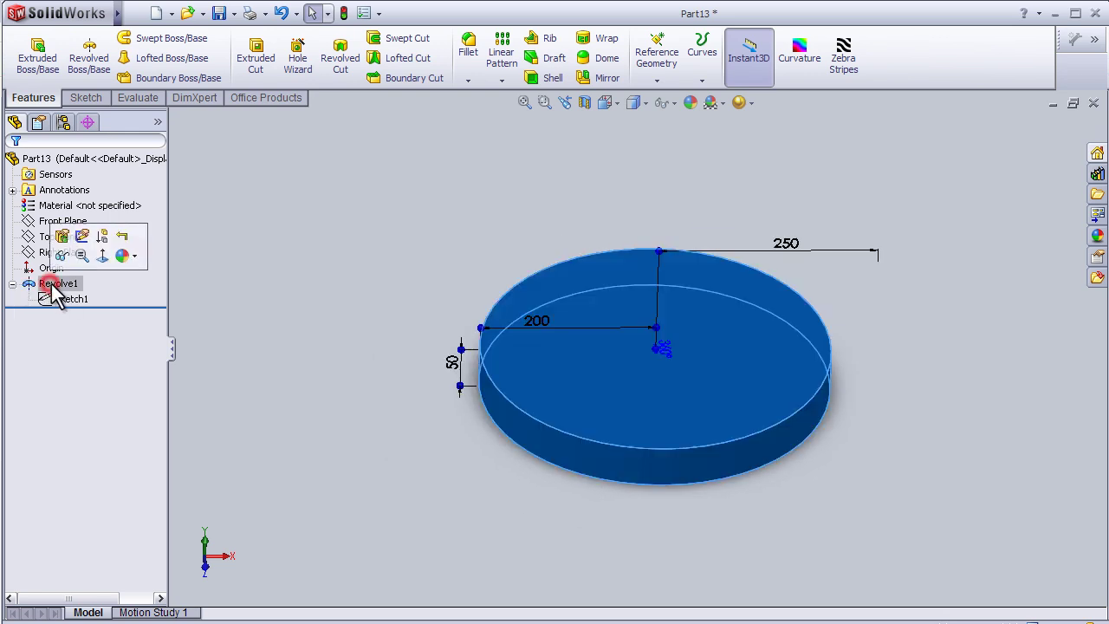
left_click(64, 238)
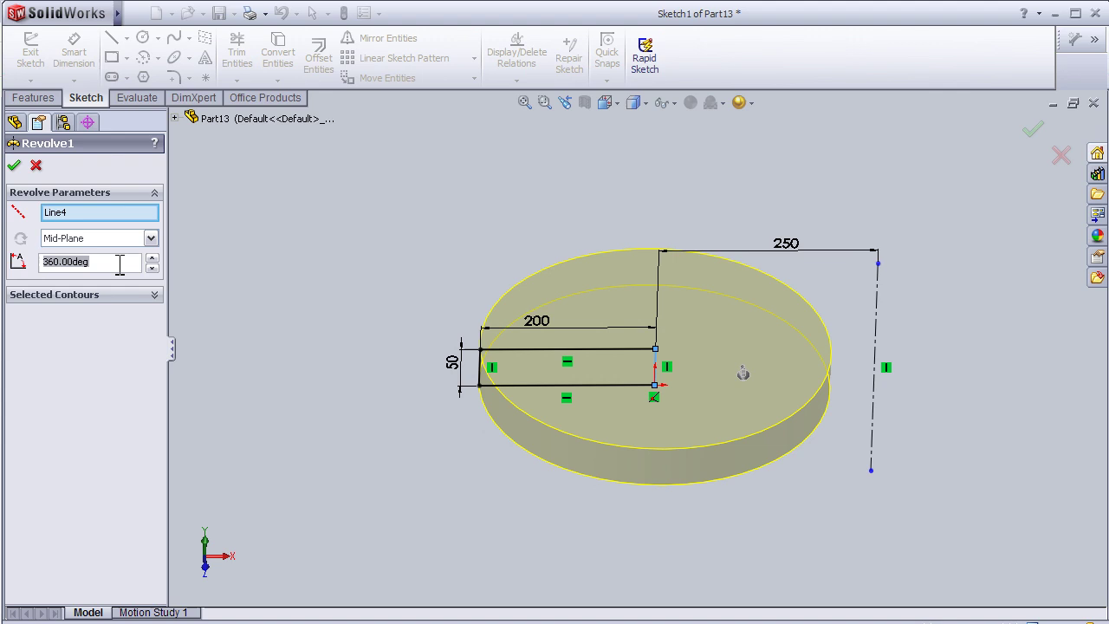
left_click(81, 214)
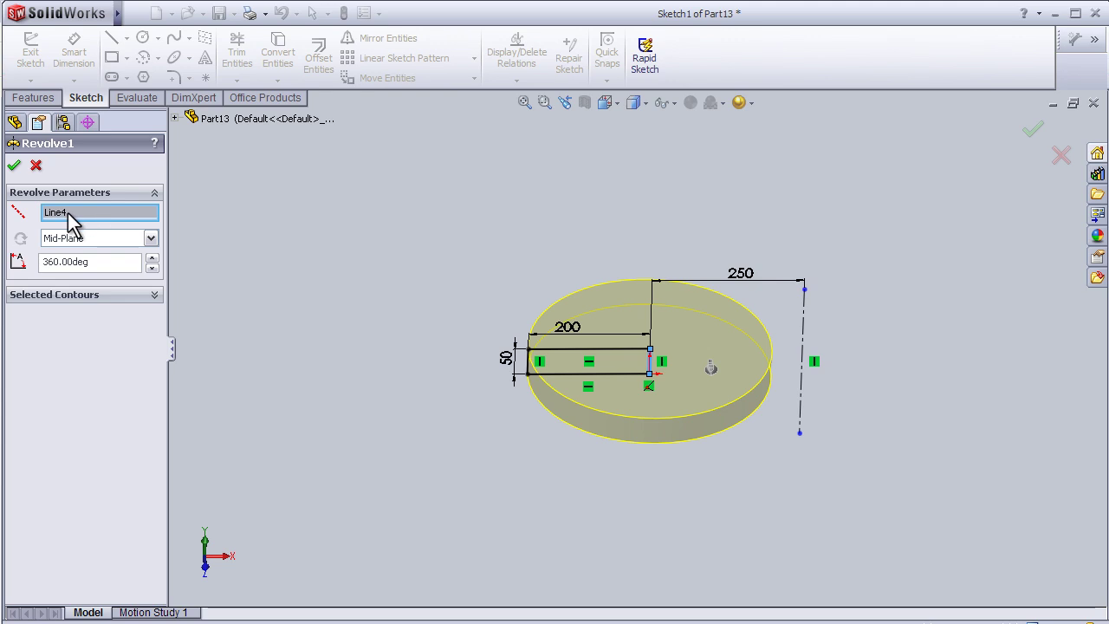
left_click(802, 309)
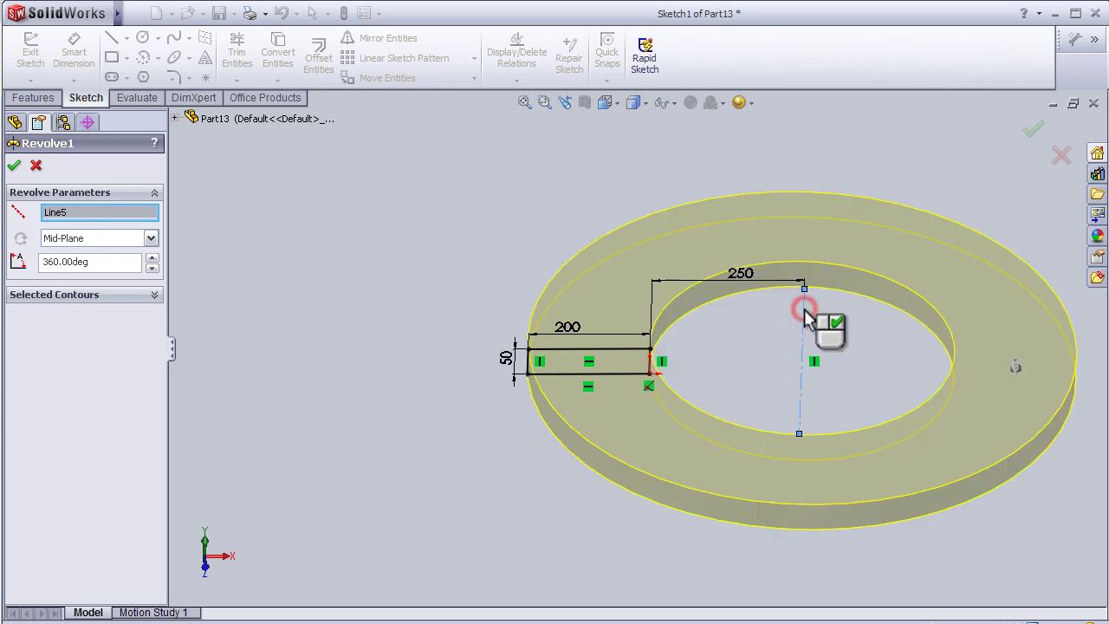
left_click(14, 166)
scroll(837, 167, "up", 2)
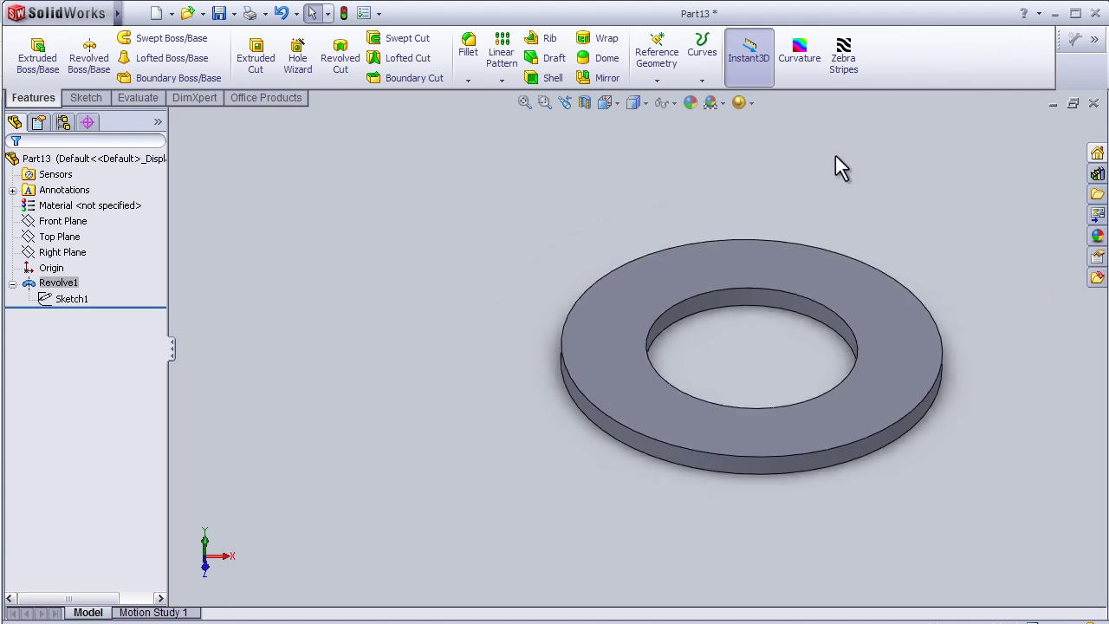
mouse_move(835, 166)
middle_mouse_down()
mouse_move(788, 303)
mouse_move(743, 315)
middle_mouse_up()
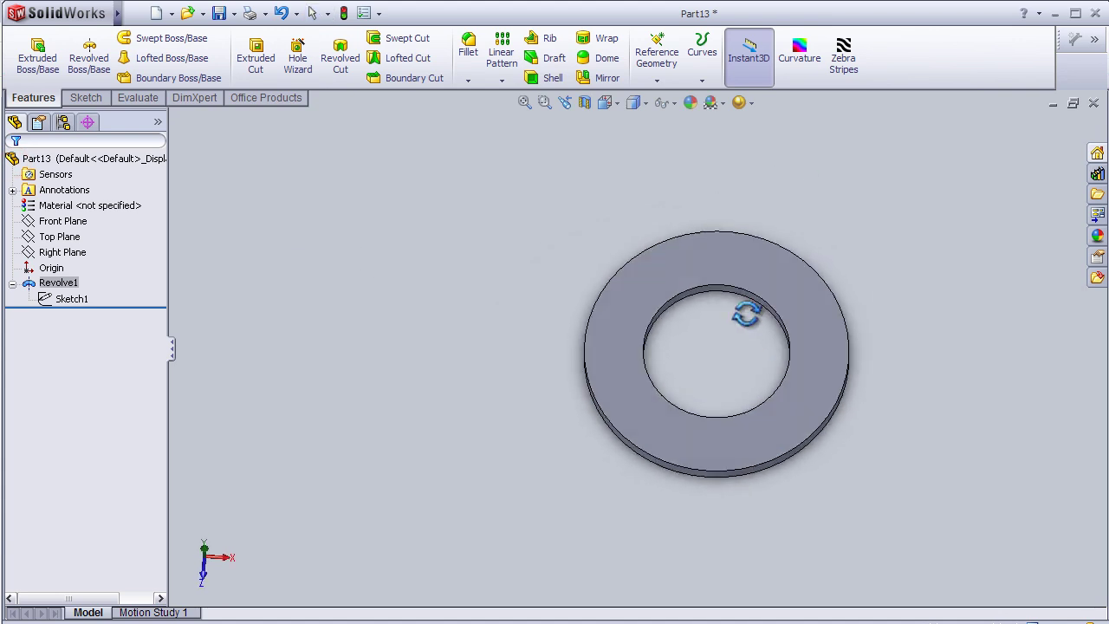
scroll(731, 300, "down", 2)
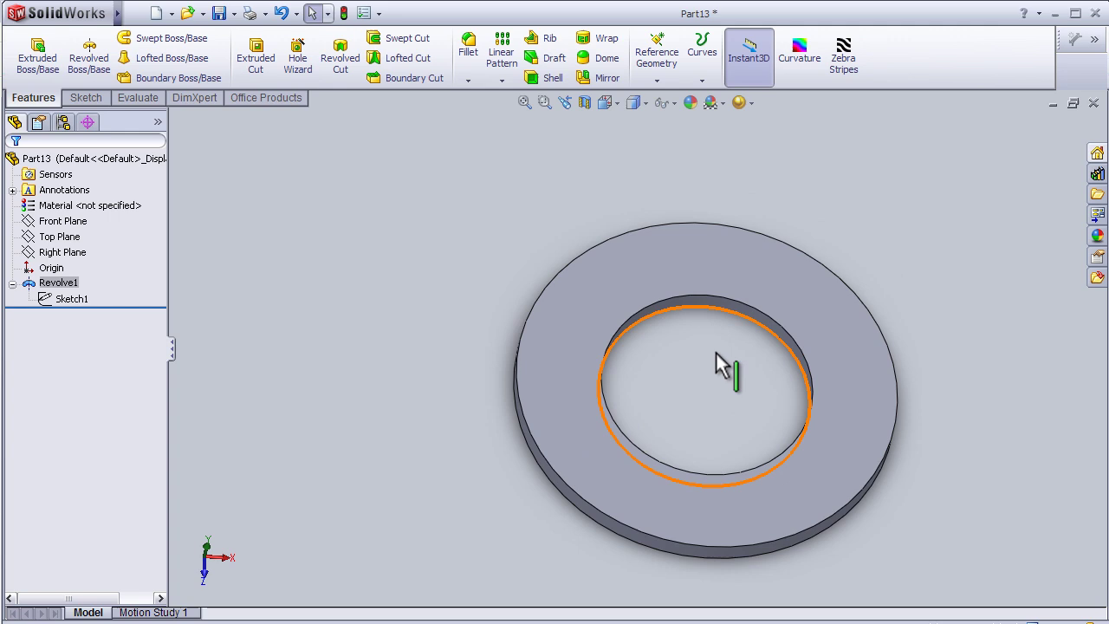
mouse_move(688, 317)
middle_mouse_down()
mouse_move(700, 367)
mouse_move(713, 361)
middle_mouse_up()
scroll(689, 342, "down", 1)
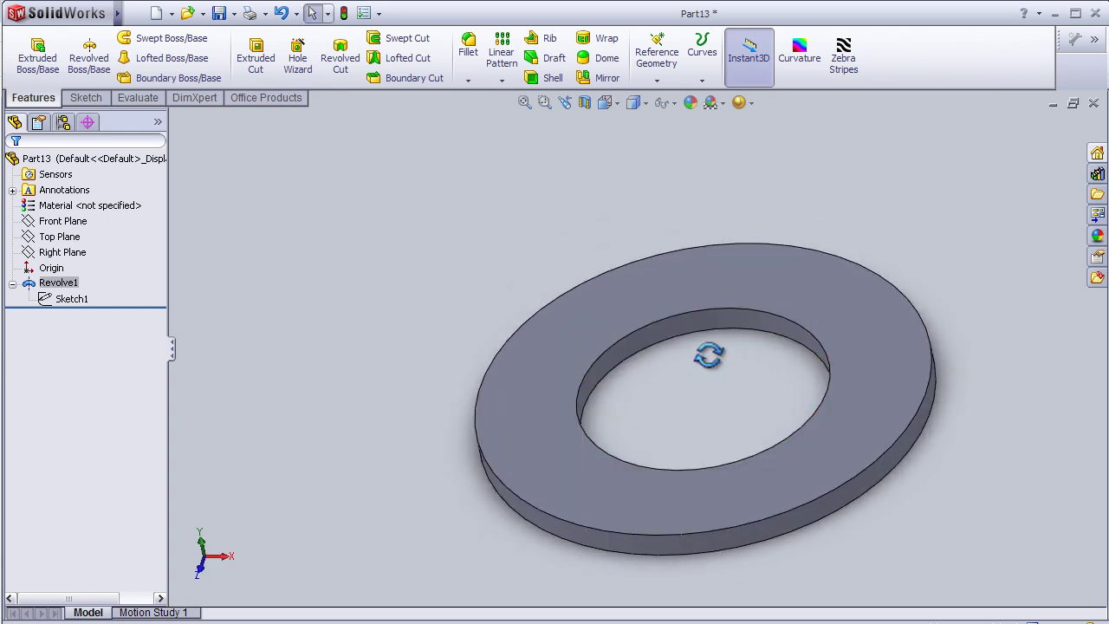
scroll(716, 362, "up", 1)
scroll(676, 392, "up", 1)
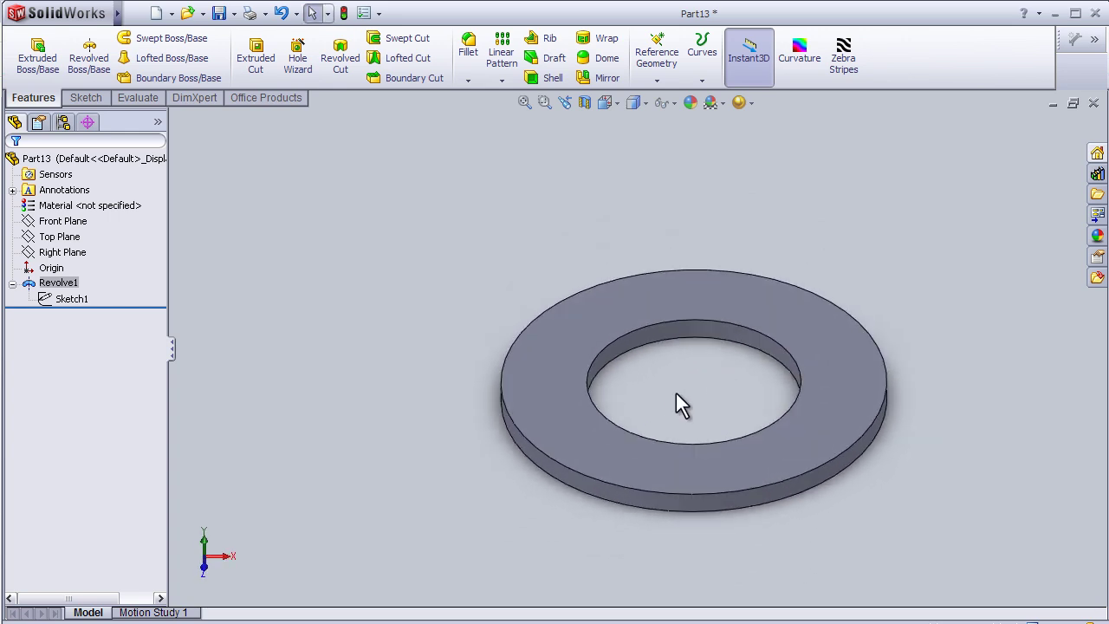
scroll(684, 394, "up", 1)
mouse_move(683, 365)
middle_mouse_down()
mouse_move(699, 378)
mouse_move(659, 385)
middle_mouse_up()
scroll(659, 376, "down", 4)
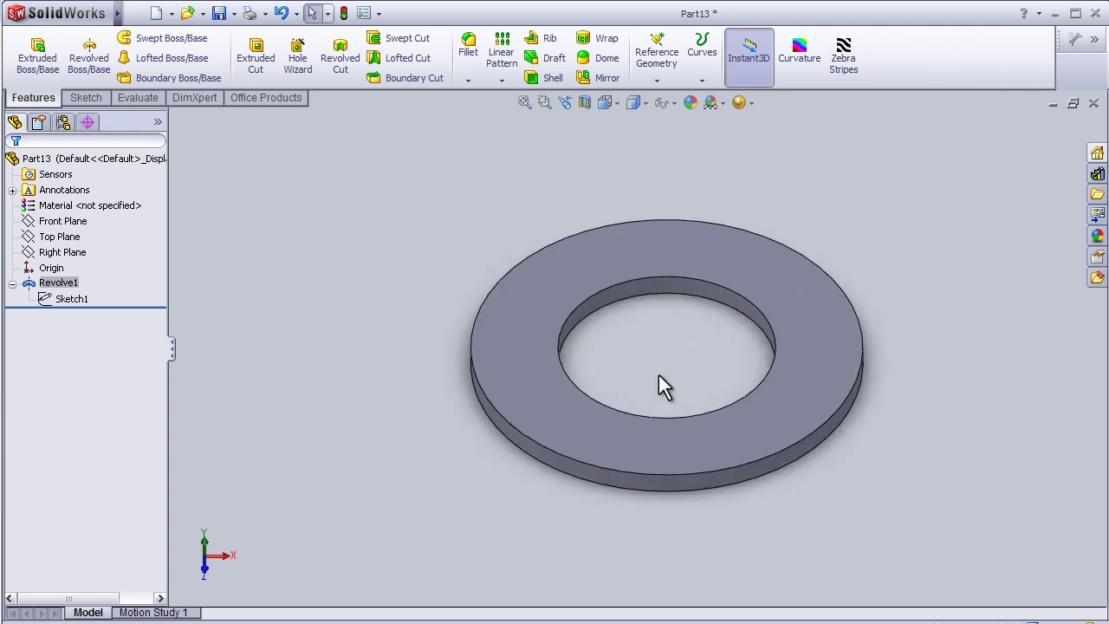
scroll(659, 376, "down", 1)
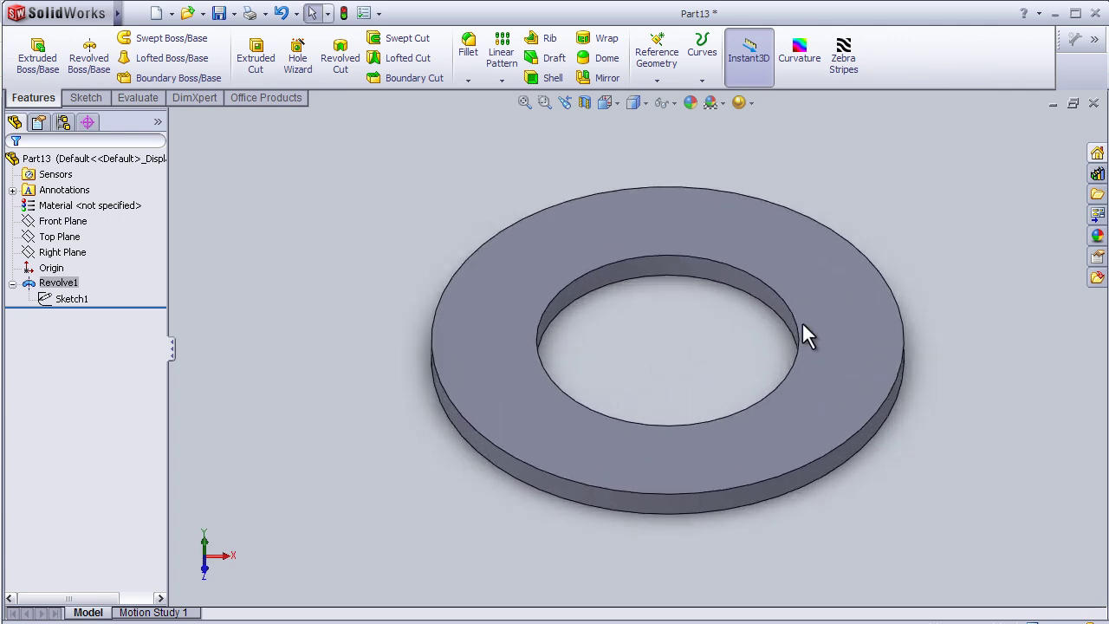
left_click(54, 286)
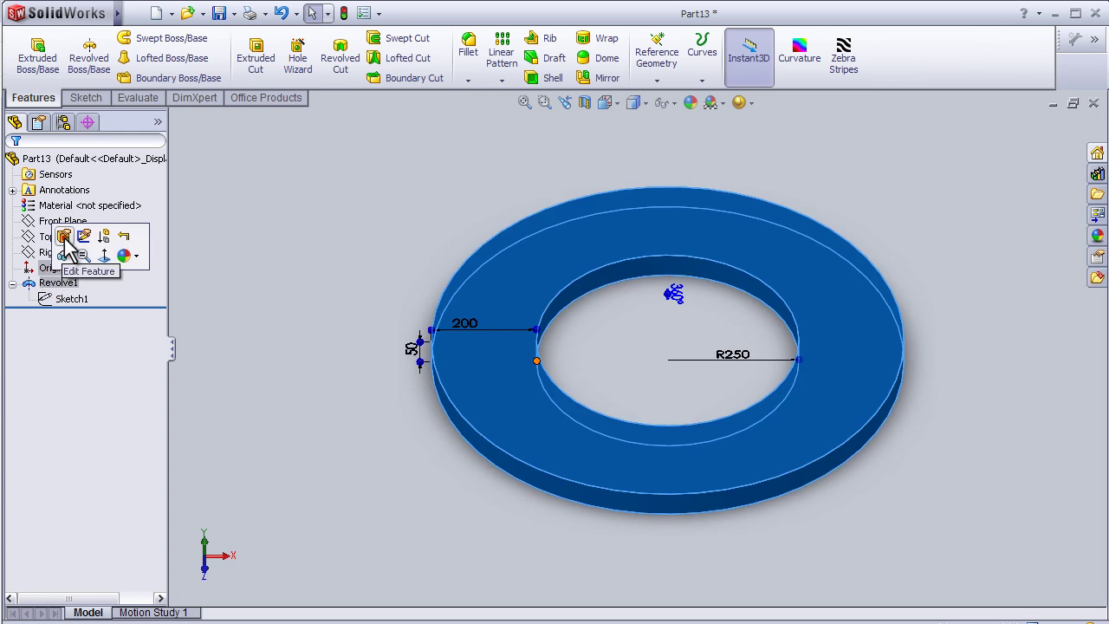
Reduce Revolve1's angle to 270°, opening a gap in the ring
left_click(64, 239)
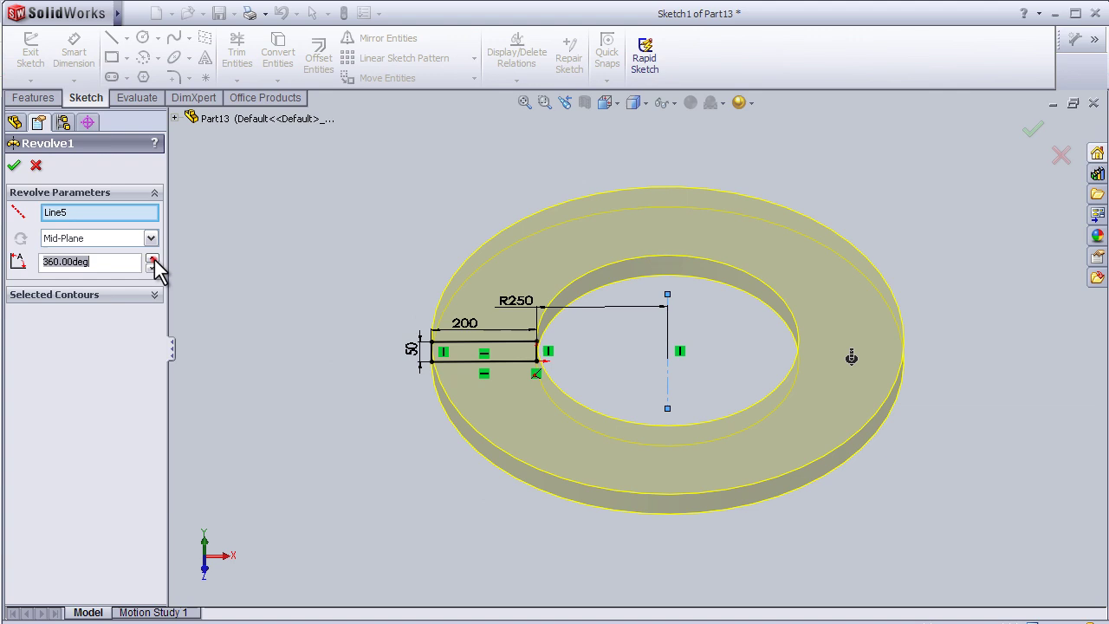
left_click(152, 260)
left_click(152, 269)
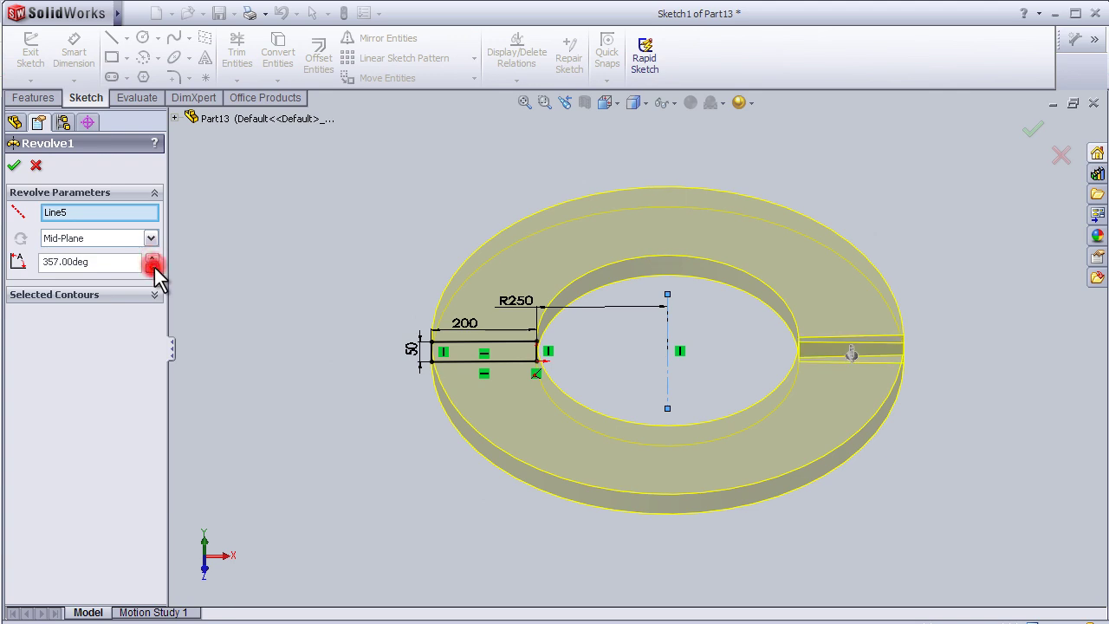
left_click(154, 270)
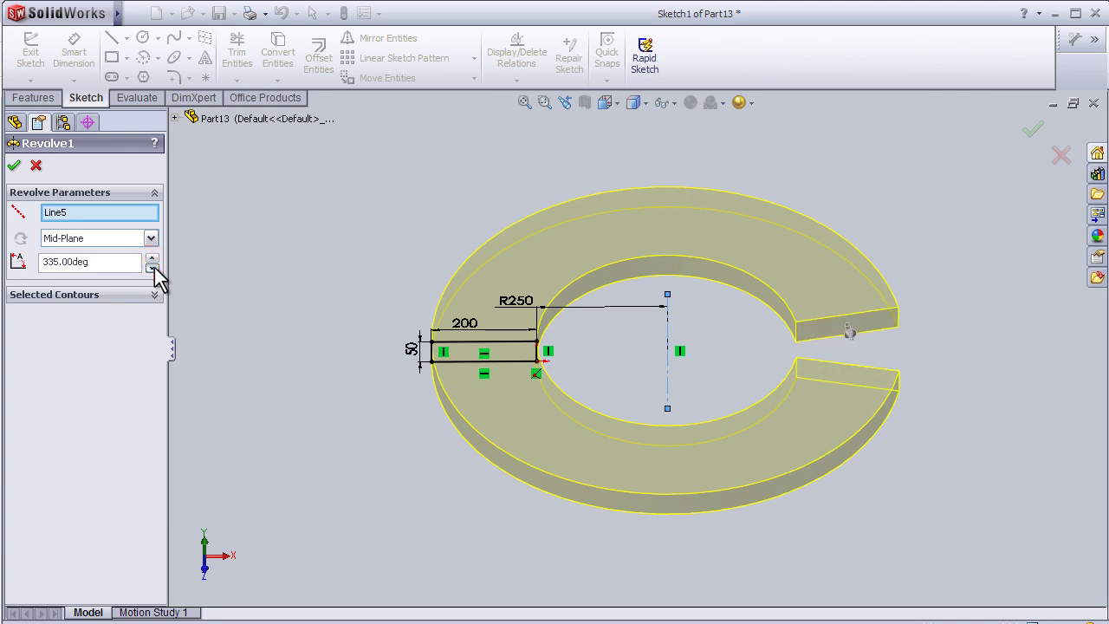
left_click(154, 268)
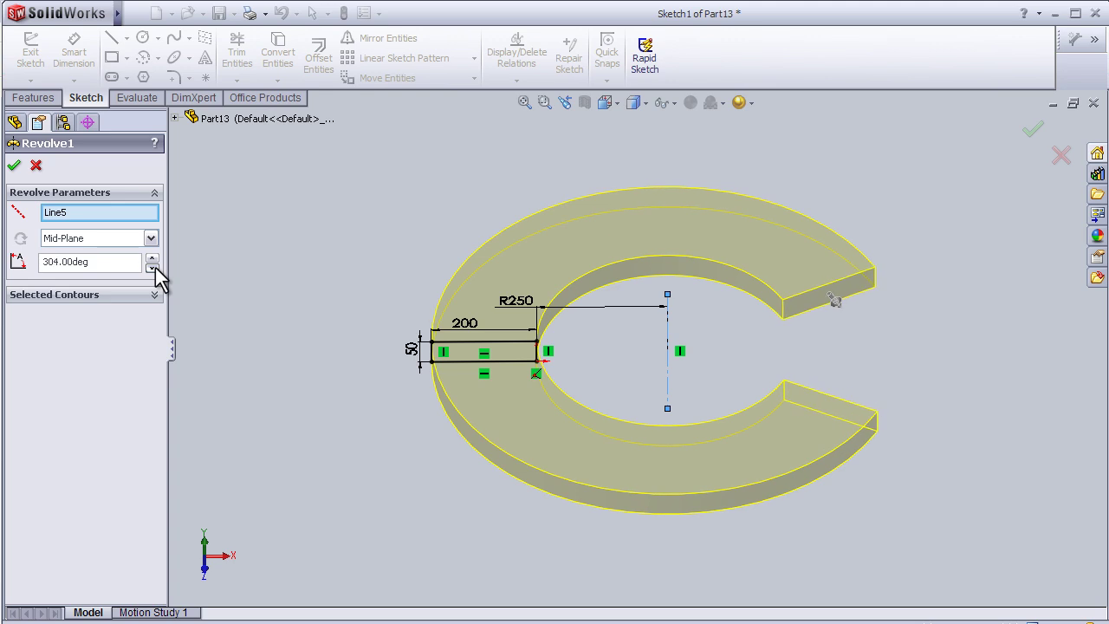
left_click(155, 267)
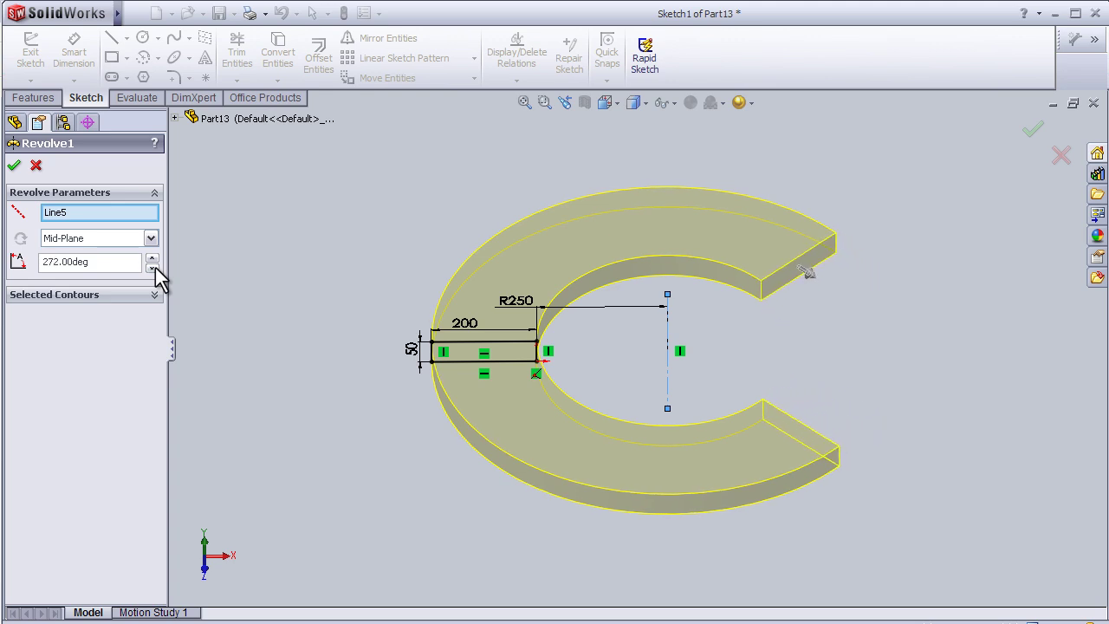
left_click_drag(98, 262, 10, 266)
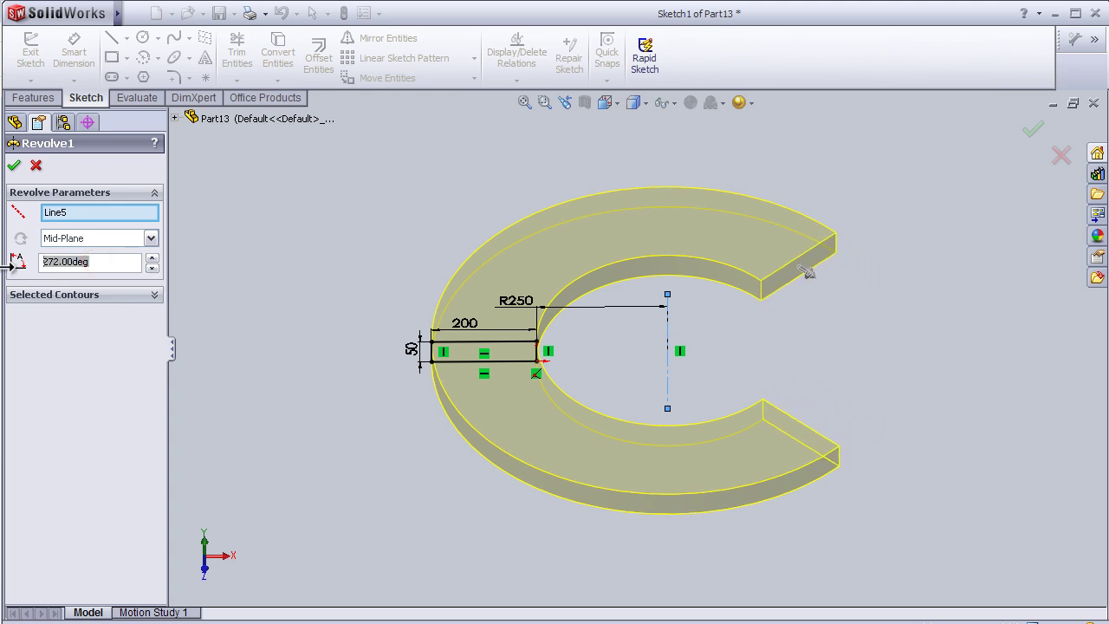
type("270")
key("Return")
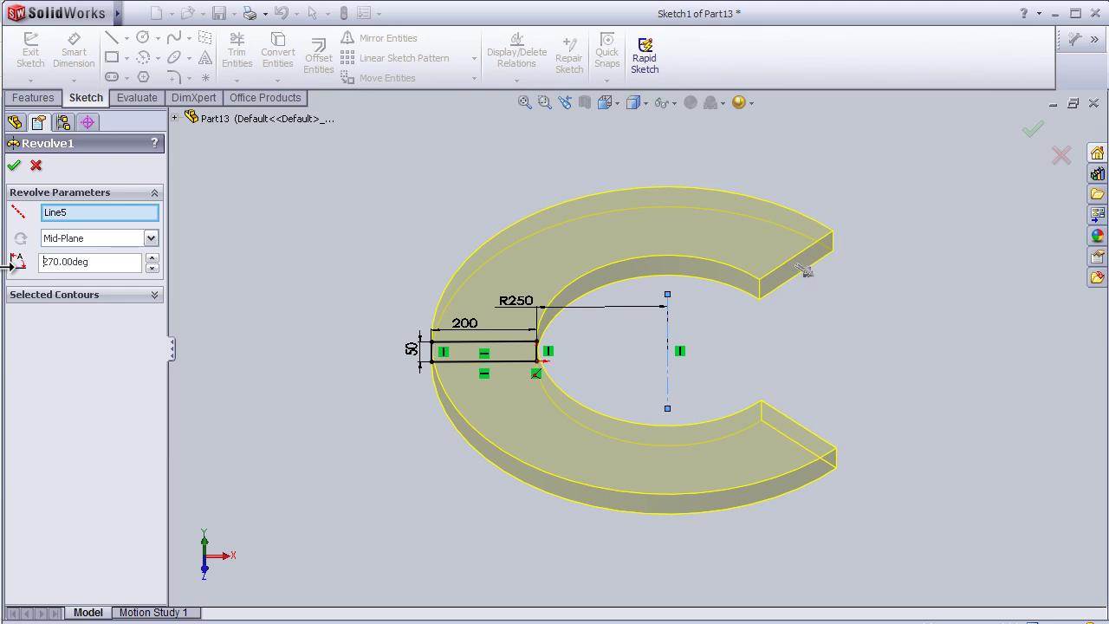
Orbit the model and choose a standard view from the Space-bar menu to face the C shape
mouse_move(870, 180)
middle_mouse_down()
mouse_move(875, 327)
mouse_move(859, 332)
middle_mouse_up()
key("space")
left_click(903, 402)
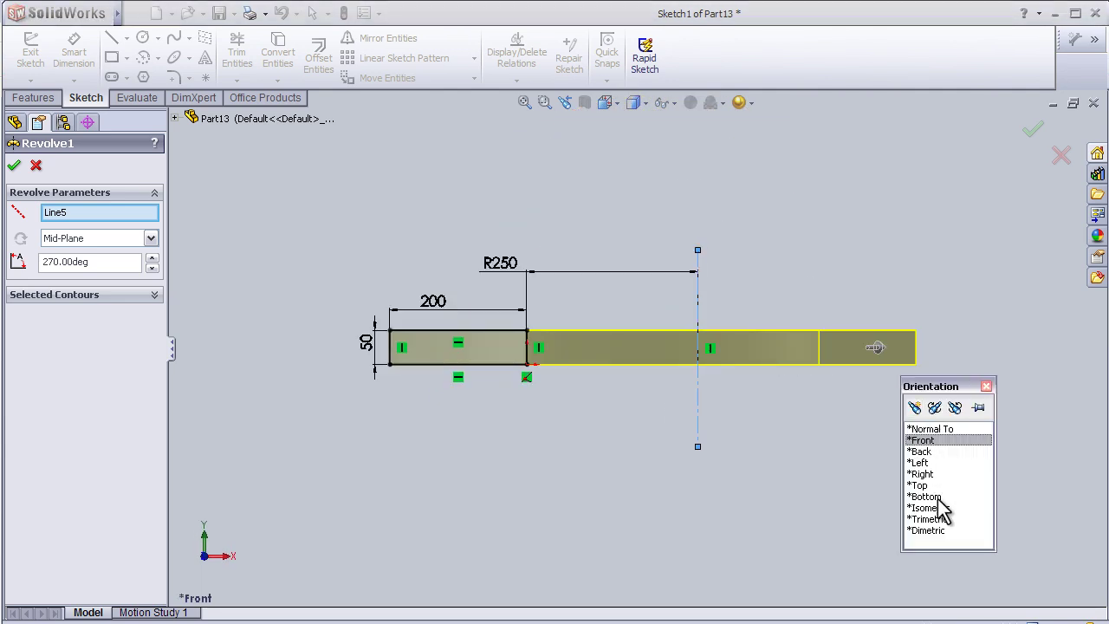
left_click(934, 486)
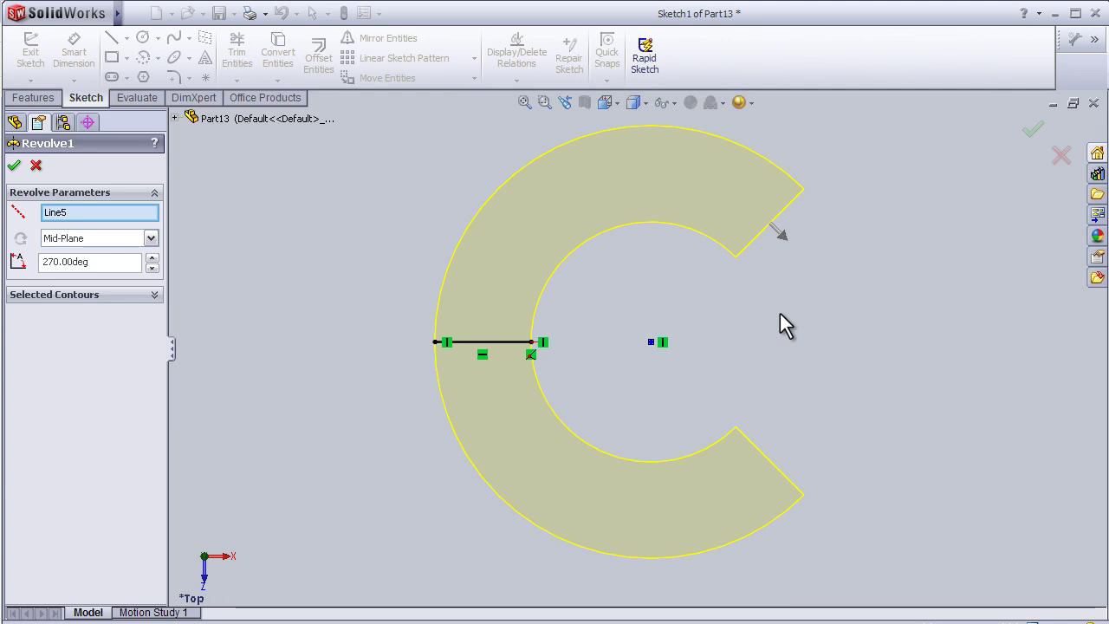
mouse_move(780, 313)
middle_mouse_down()
mouse_move(728, 340)
mouse_move(630, 330)
mouse_move(683, 320)
middle_mouse_up()
mouse_move(530, 321)
middle_mouse_down()
mouse_move(858, 345)
mouse_move(790, 358)
mouse_move(805, 321)
mouse_move(774, 337)
mouse_move(706, 312)
mouse_move(711, 337)
mouse_move(777, 312)
mouse_move(754, 414)
mouse_move(703, 404)
mouse_move(760, 347)
mouse_move(785, 379)
mouse_move(759, 381)
mouse_move(962, 253)
middle_mouse_up()
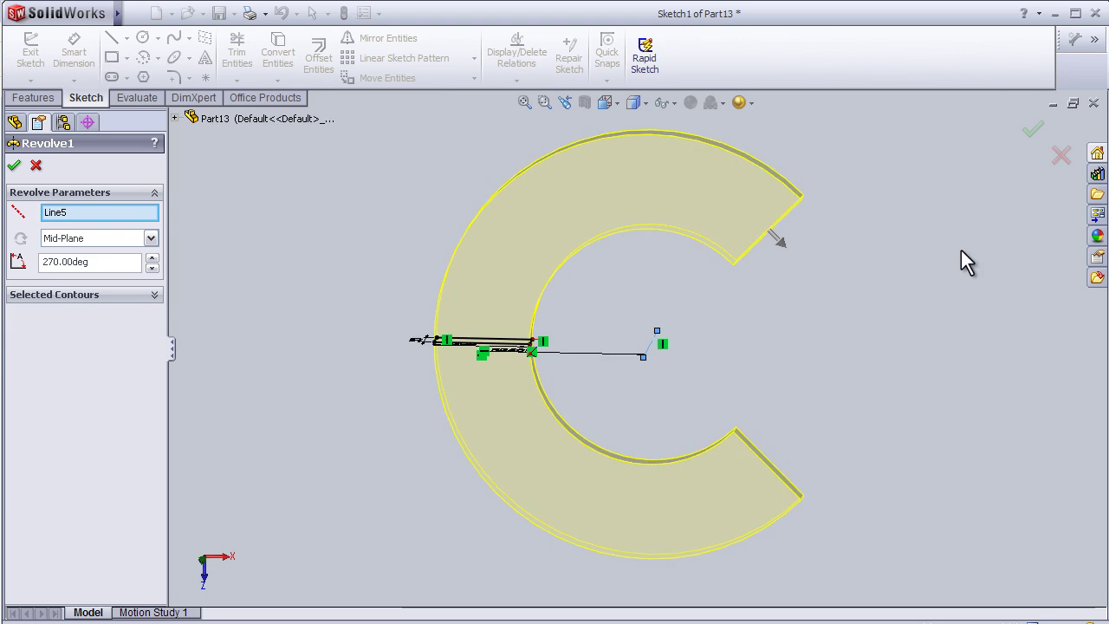
Accept the 270° mid-plane revolve and show the C-shaped part in Top view
left_click(1029, 130)
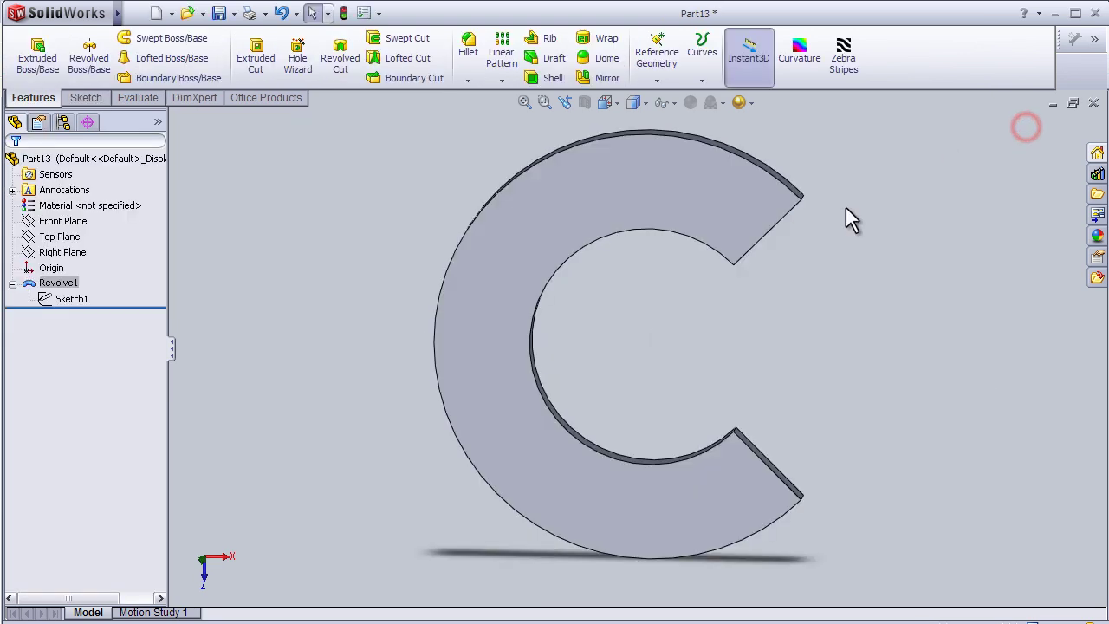
key("space")
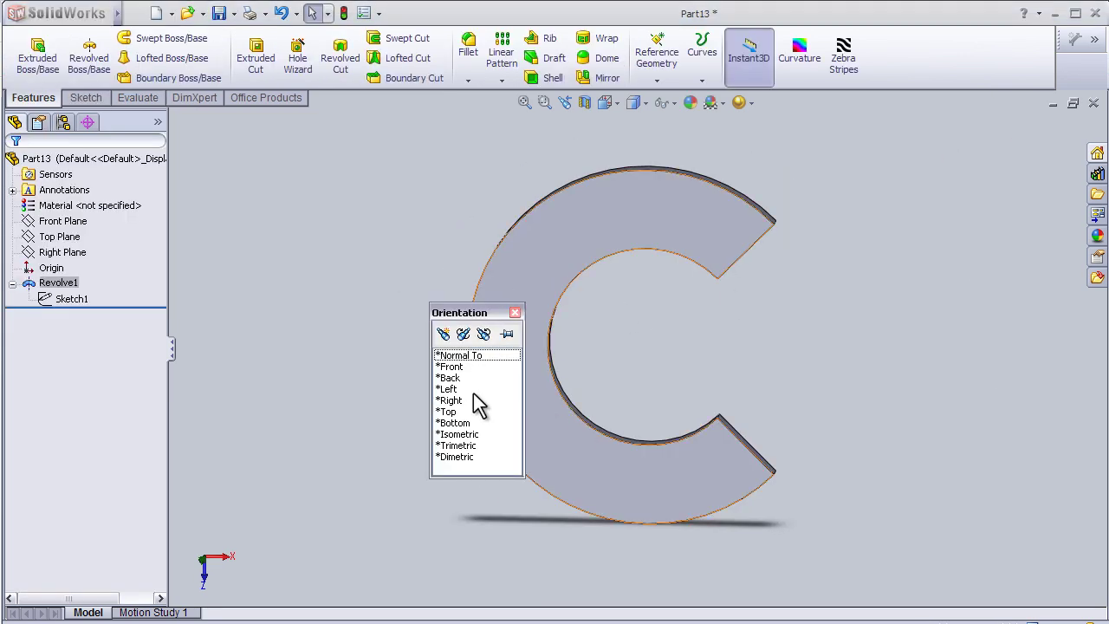
left_click(461, 412)
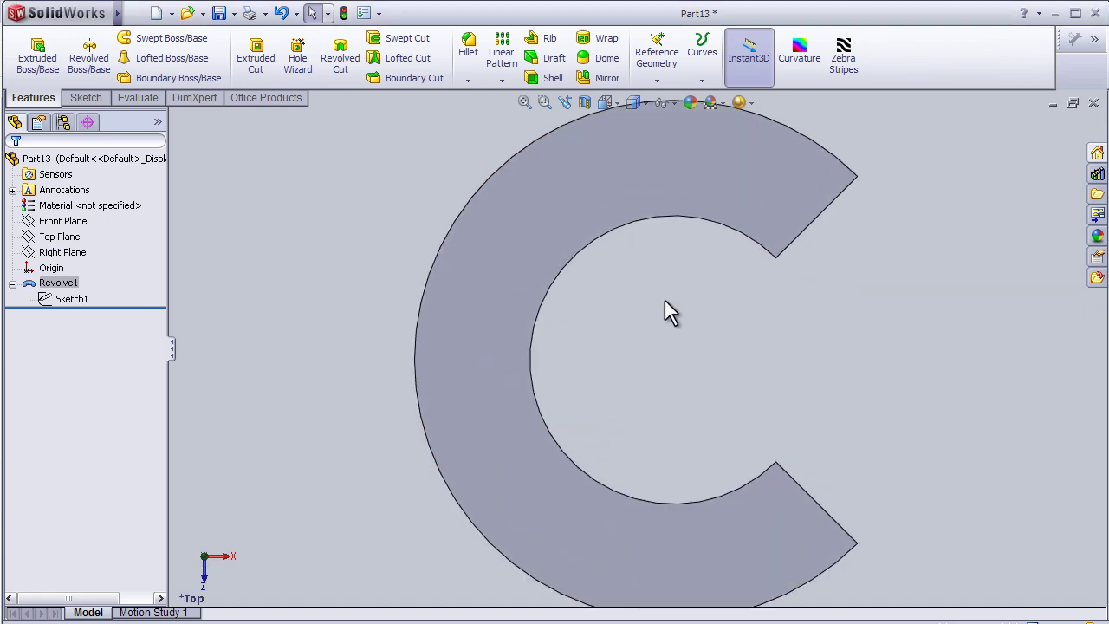